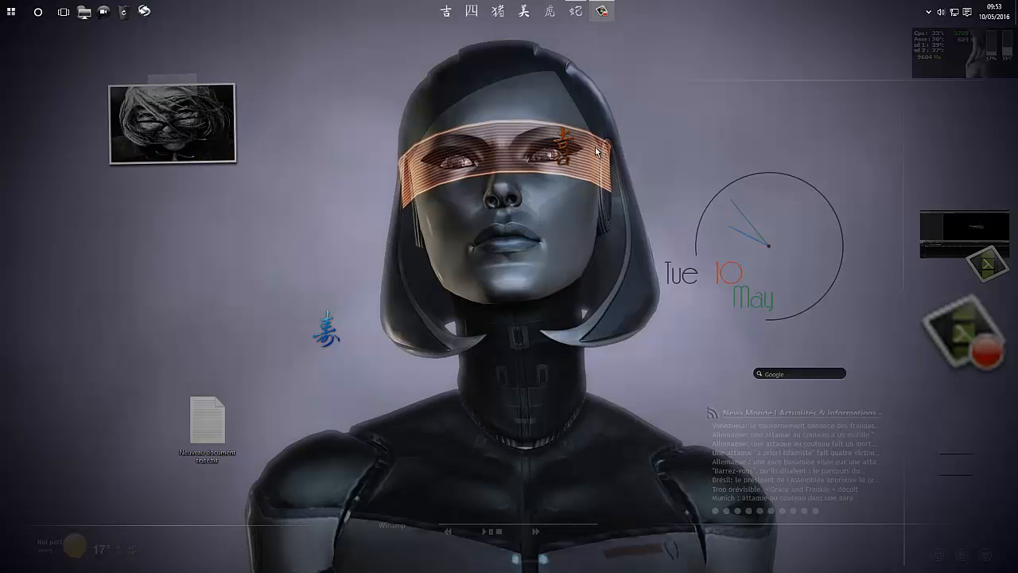
# - Open the Device Manager (Gestionnaire de périphériques) with the network adapters category (Cartes réseau) expanded
pyautogui.click(458, 97)
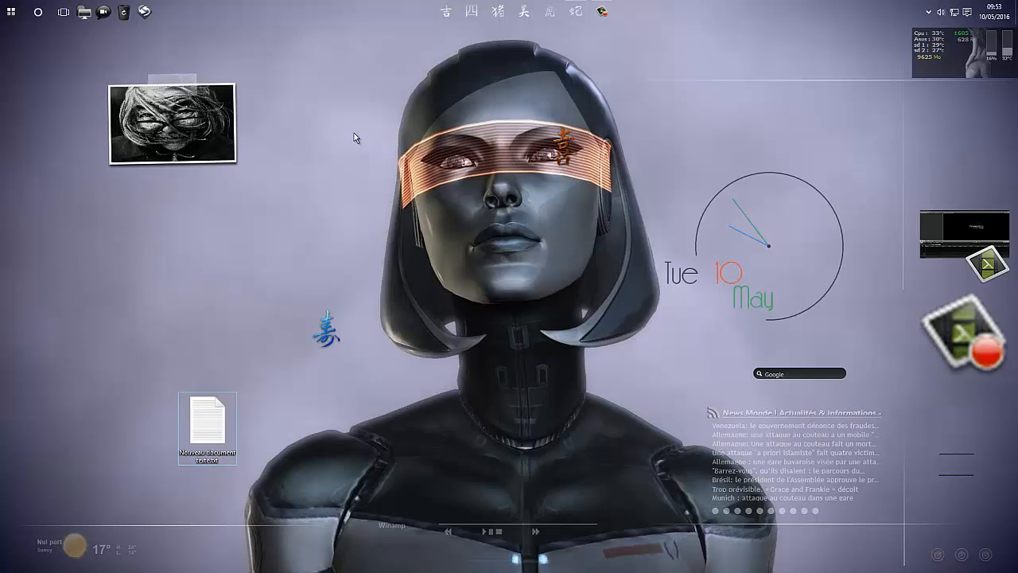
pyautogui.rightClick(11, 12)
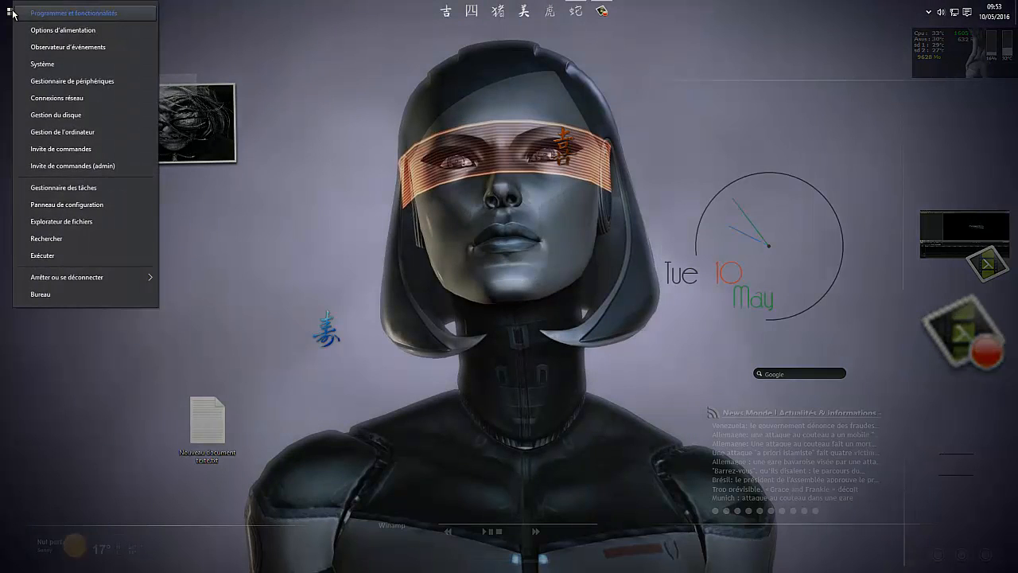
pyautogui.click(58, 83)
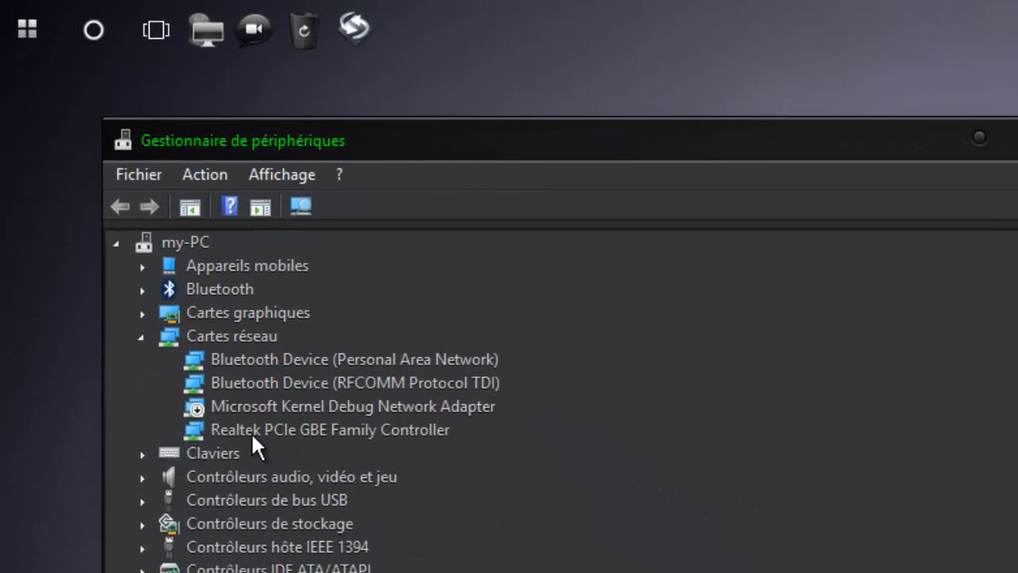
pyautogui.click(103, 176)
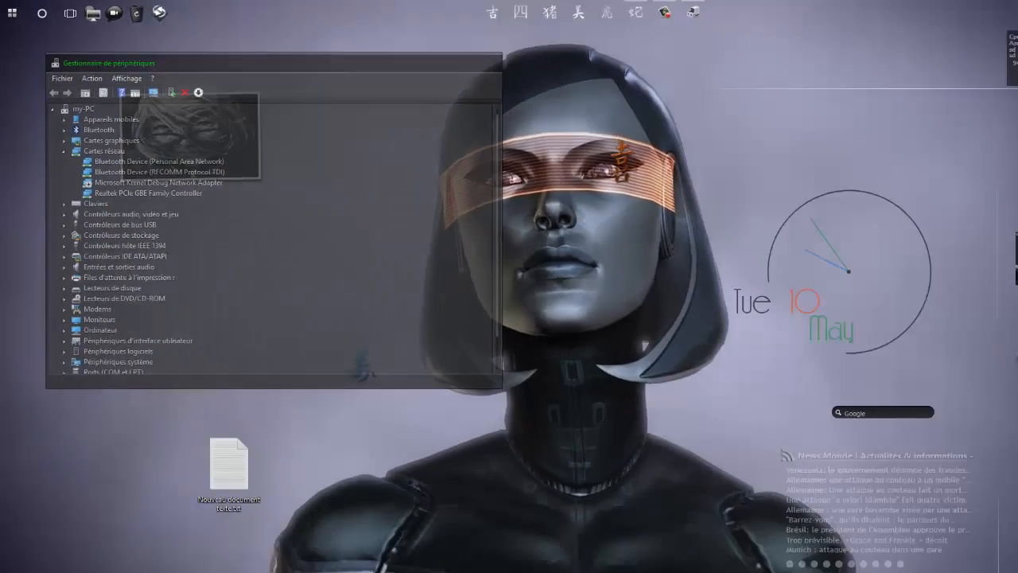
# - View the PC's network adapter connections through the Network and Sharing Center (Centre Réseau et partage), and close that window
pyautogui.rightClick(956, 12)
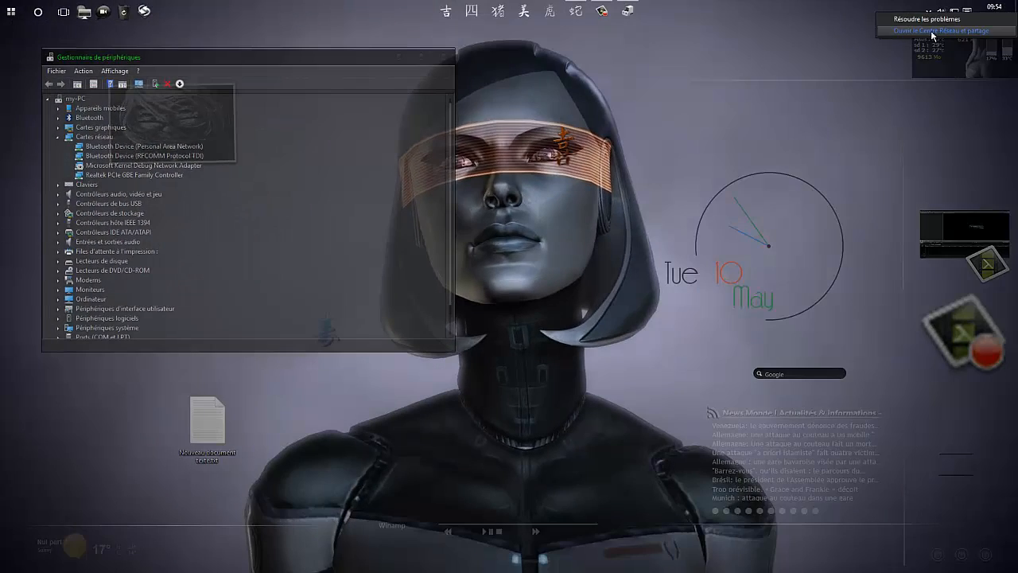
pyautogui.click(932, 31)
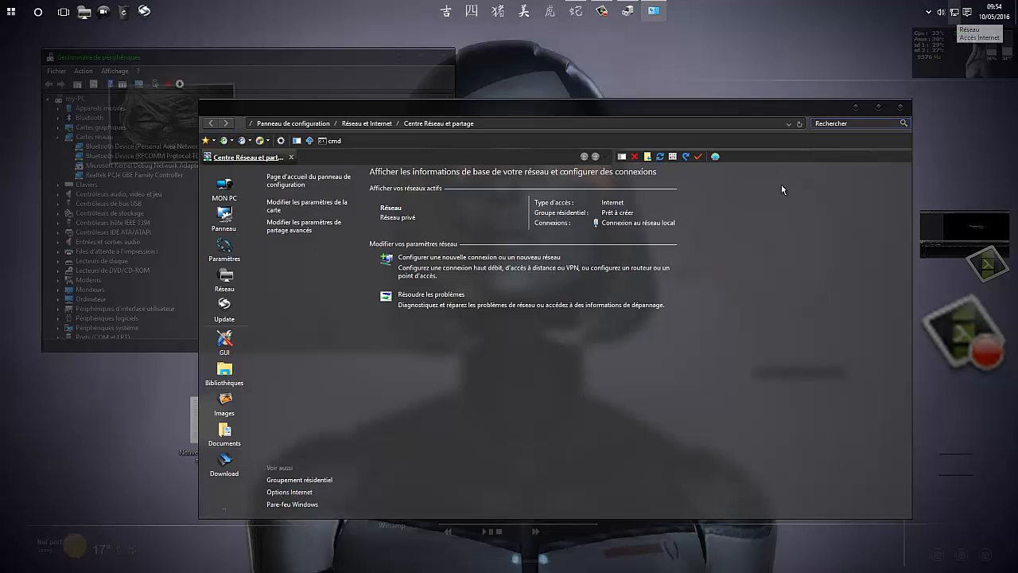
pyautogui.click(310, 208)
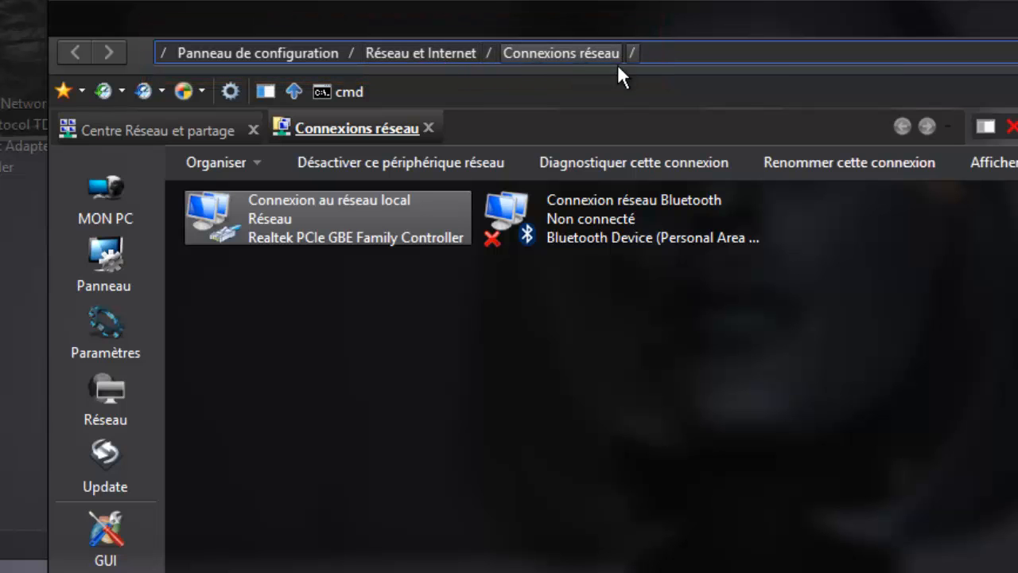
pyautogui.click(620, 413)
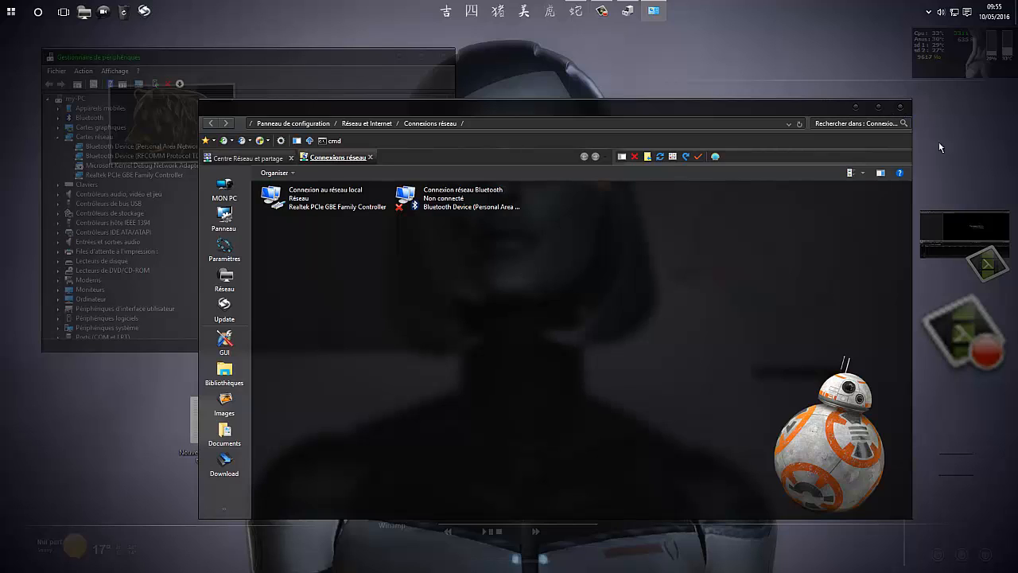
pyautogui.click(900, 106)
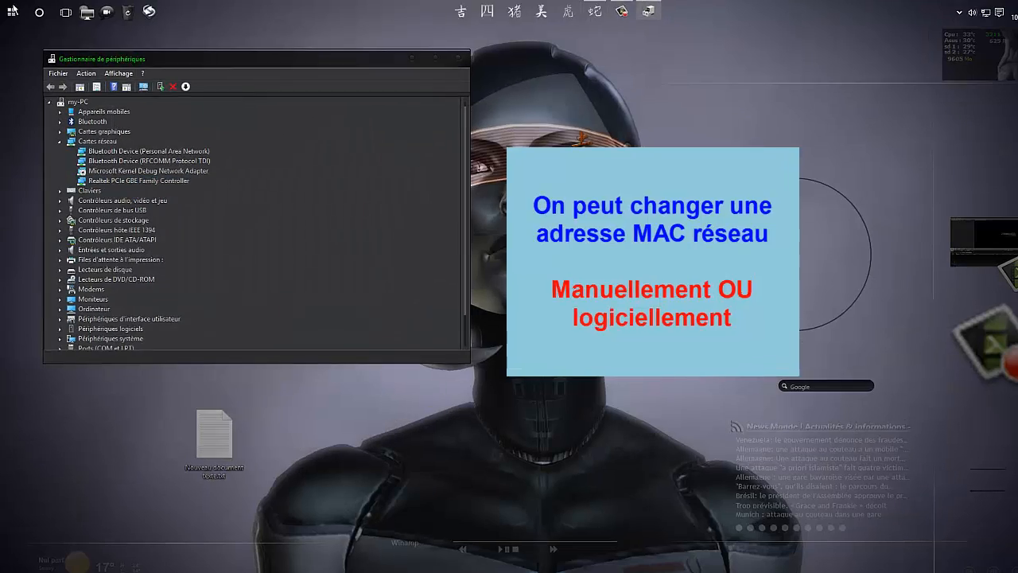
# - Open the advanced properties (Avancé) of the Realtek PCIe GBE Family Controller in the Device Manager
pyautogui.rightClick(11, 11)
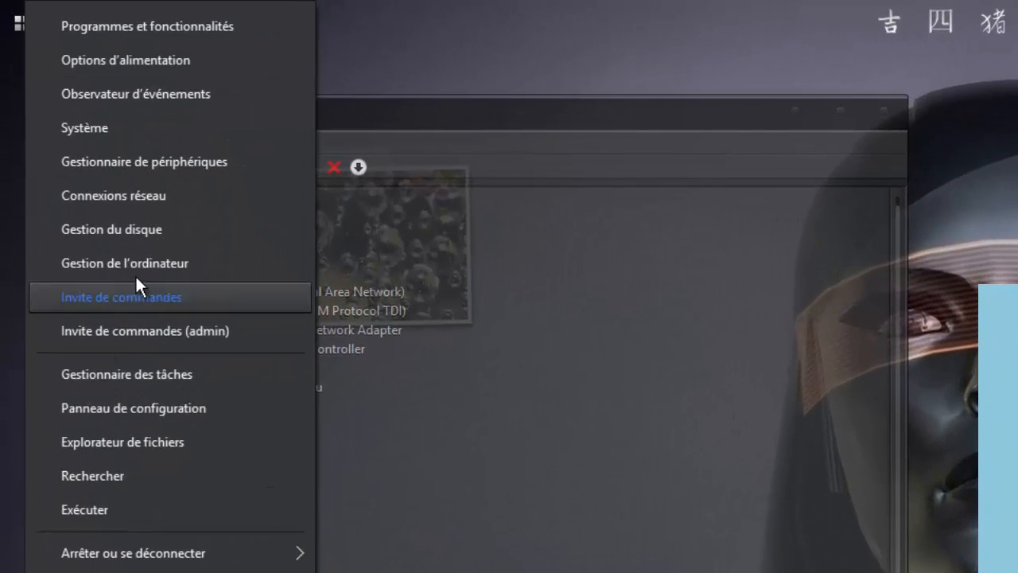
pyautogui.click(151, 165)
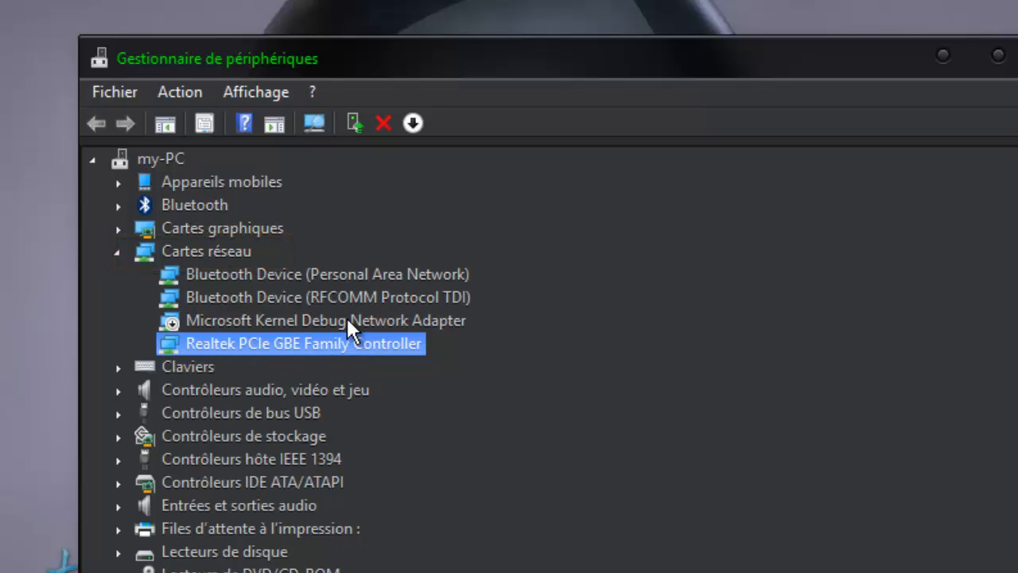
pyautogui.rightClick(331, 343)
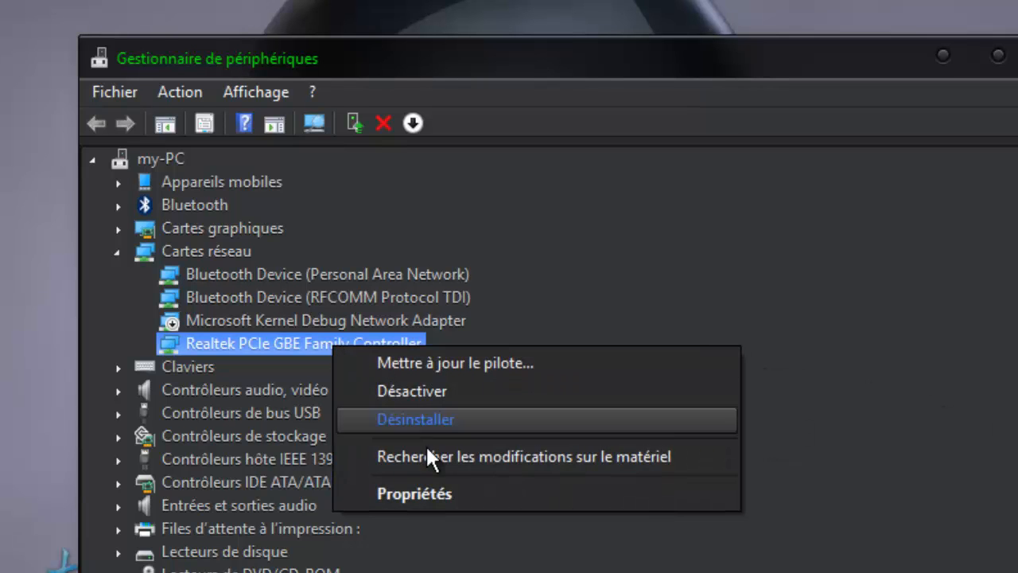
pyautogui.click(402, 492)
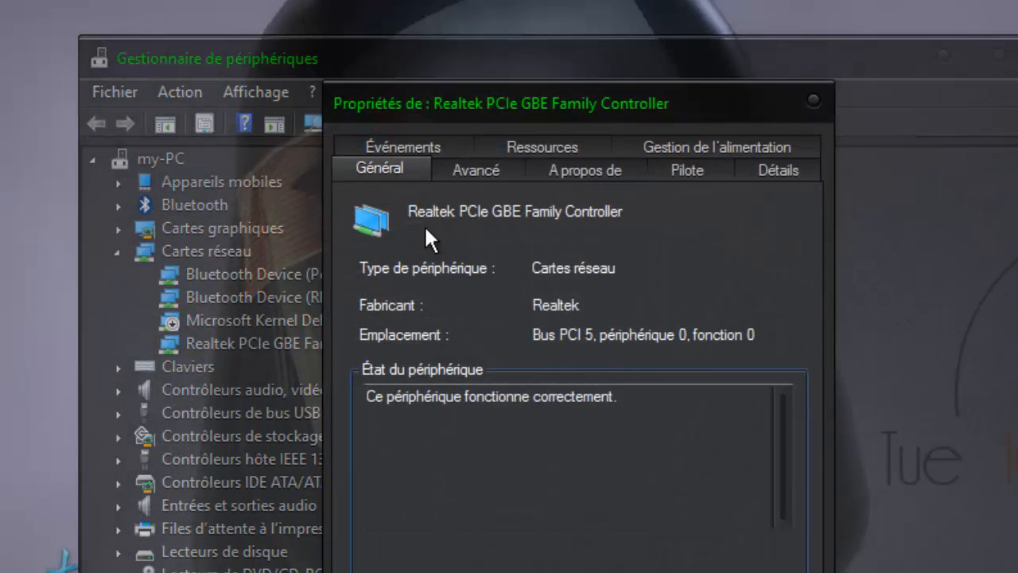
pyautogui.click(460, 188)
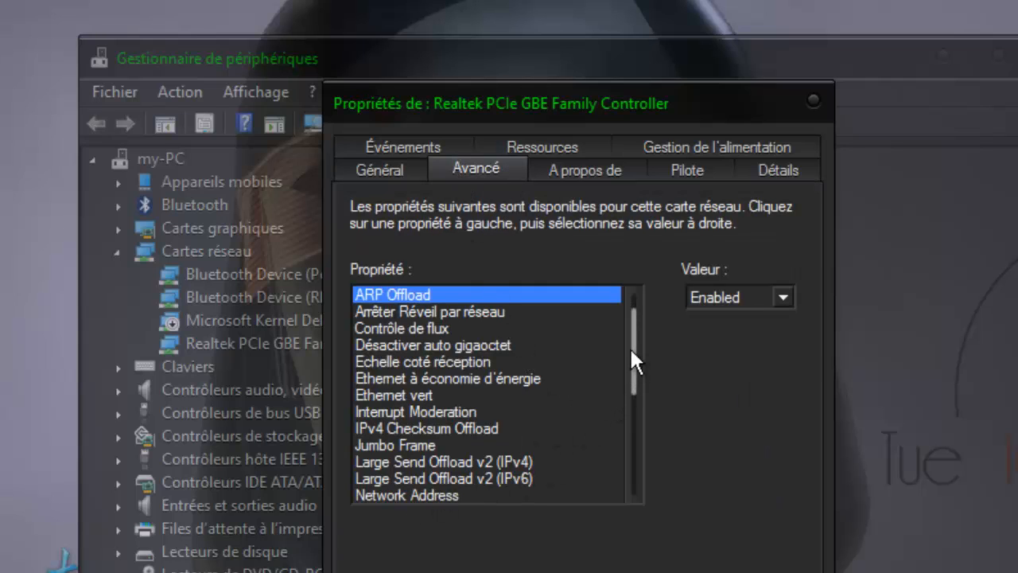
# - Select the adapter's Network Address property and switch it from Absente to a custom value
pyautogui.moveTo(631, 346); pyautogui.dragTo(631, 370)
pyautogui.click(422, 430)
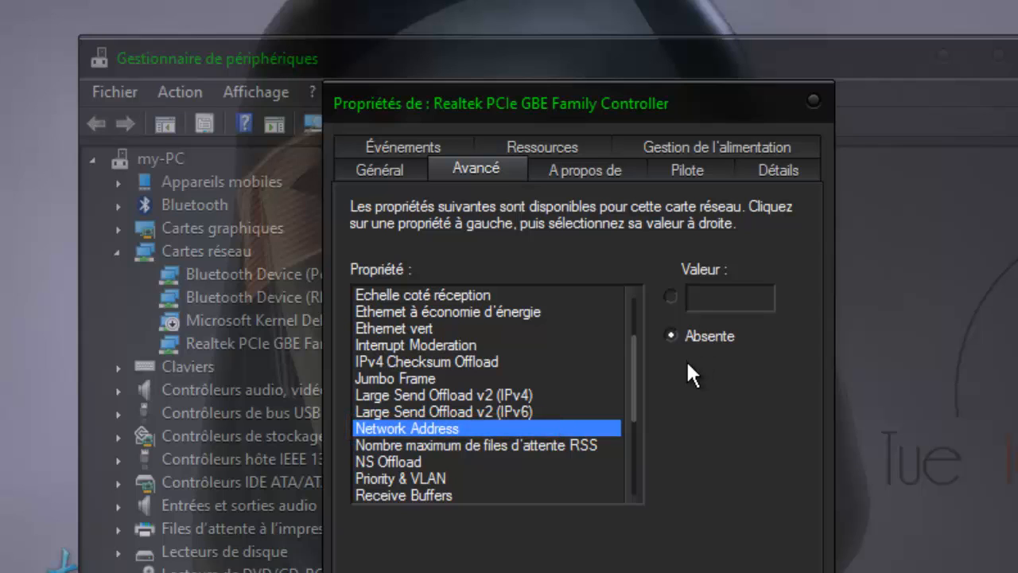
pyautogui.click(672, 296)
pyautogui.click(711, 301)
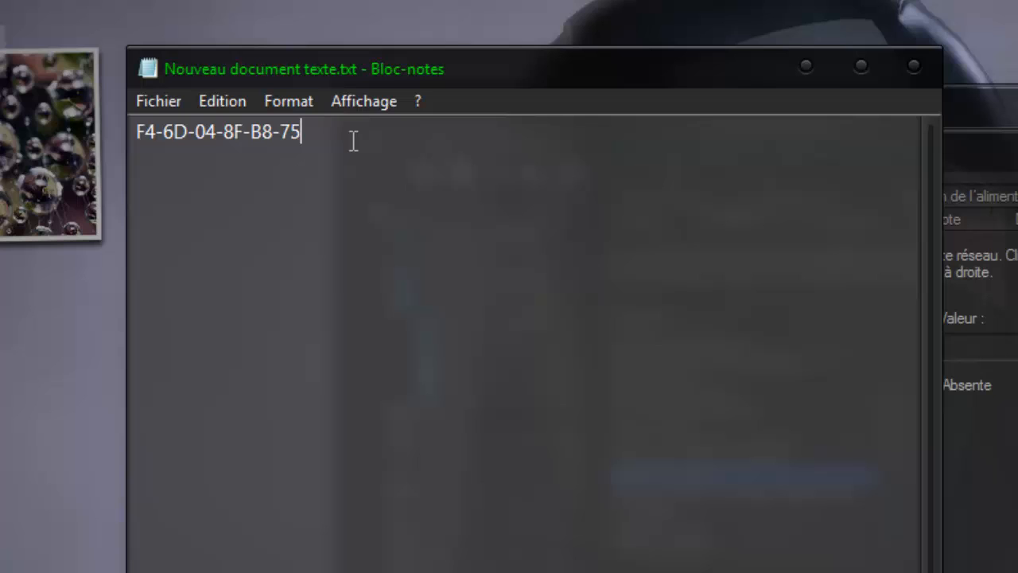
# - Copy the MAC address from Nouveau document texte.txt, and close Notepad and the Device Manager
pyautogui.moveTo(353, 140); pyautogui.dragTo(53, 128)
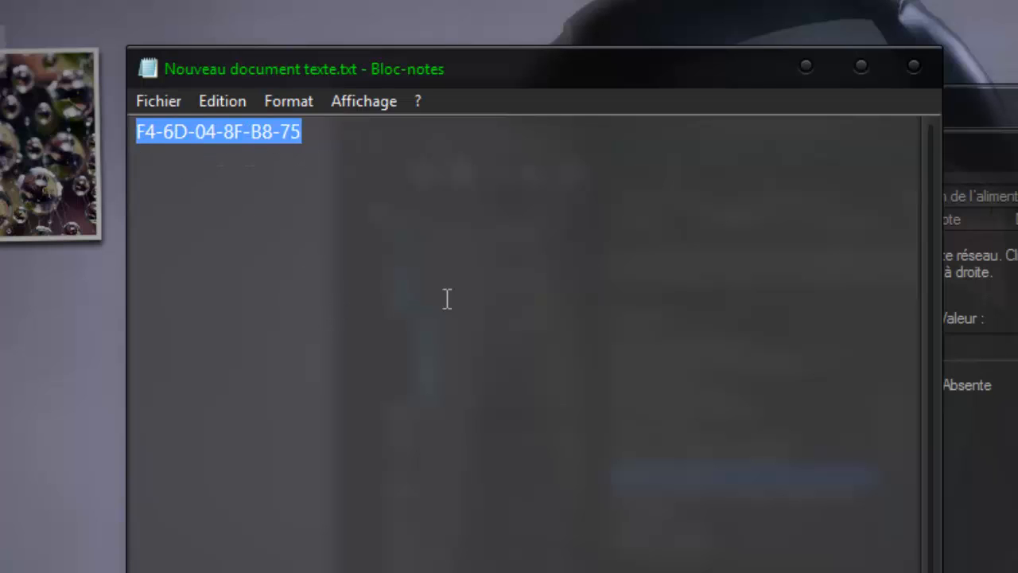
pyautogui.rightClick(227, 134)
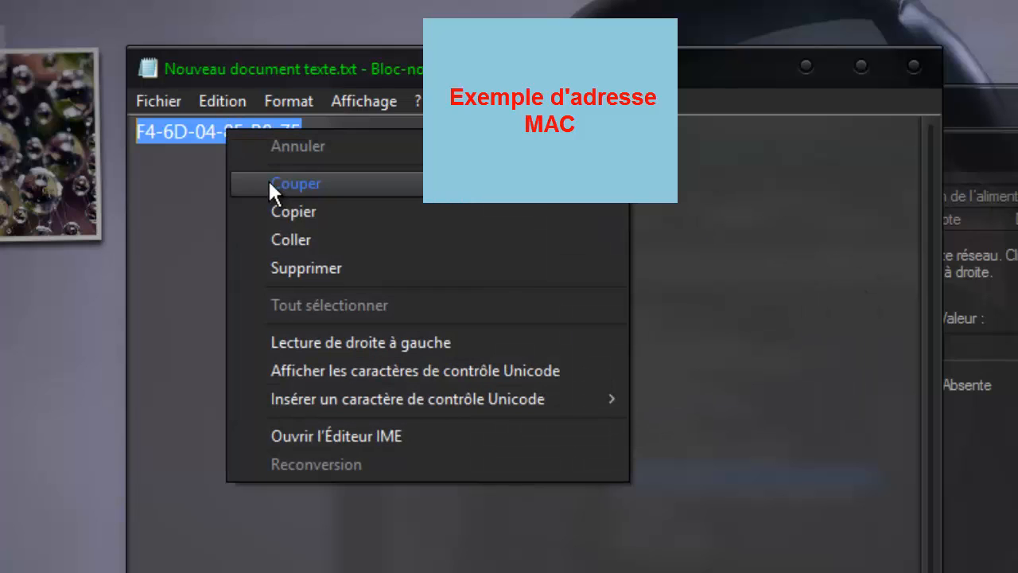
pyautogui.click(284, 213)
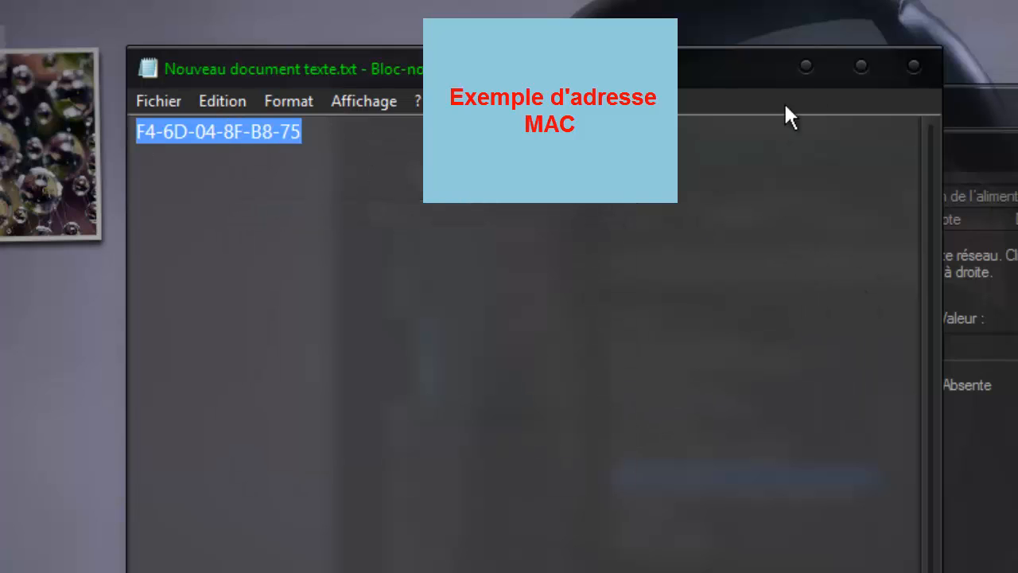
pyautogui.click(913, 66)
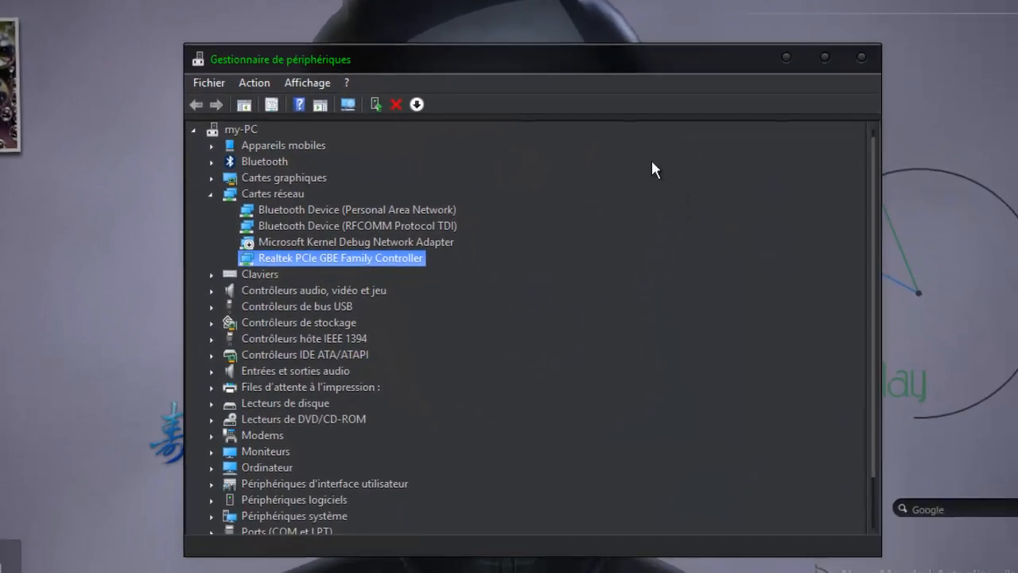
pyautogui.moveTo(639, 49); pyautogui.dragTo(608, 38)
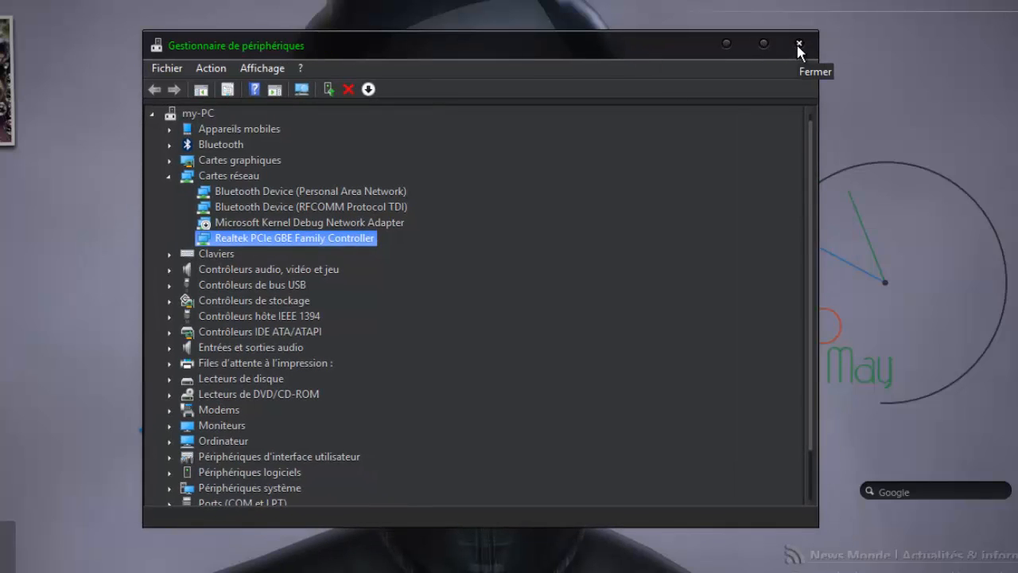
pyautogui.click(799, 45)
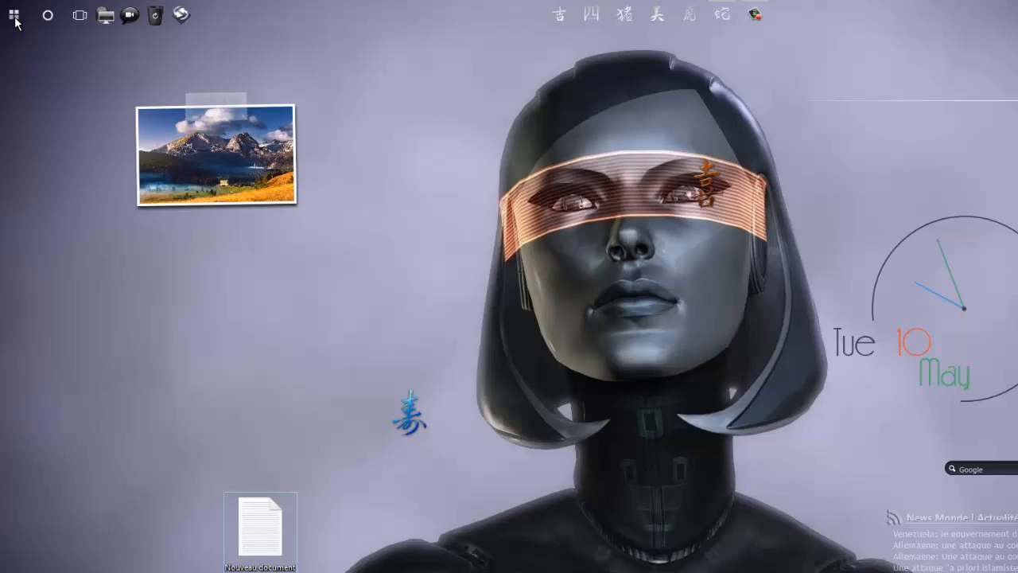
# - Run getmac in an administrator Command Prompt to list the PC's physical addresses
pyautogui.rightClick(12, 20)
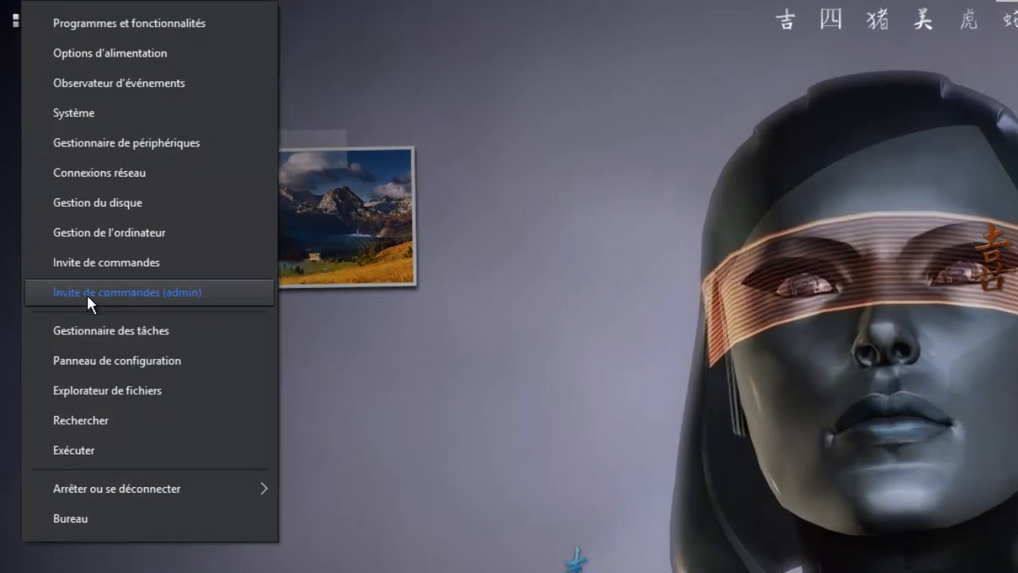
pyautogui.click(108, 293)
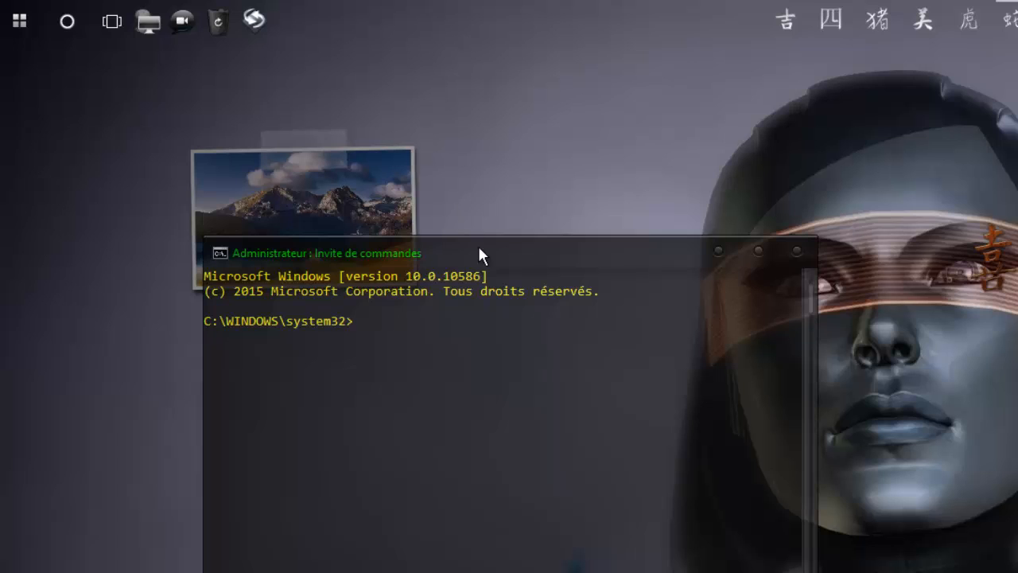
pyautogui.moveTo(477, 245); pyautogui.dragTo(915, 245)
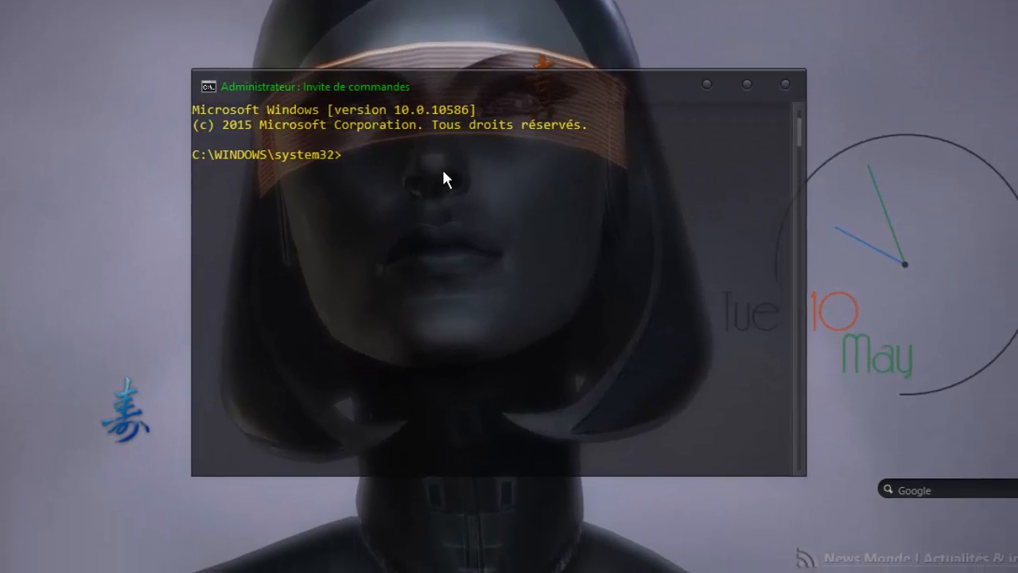
pyautogui.write('getmac')
pyautogui.press('Return')
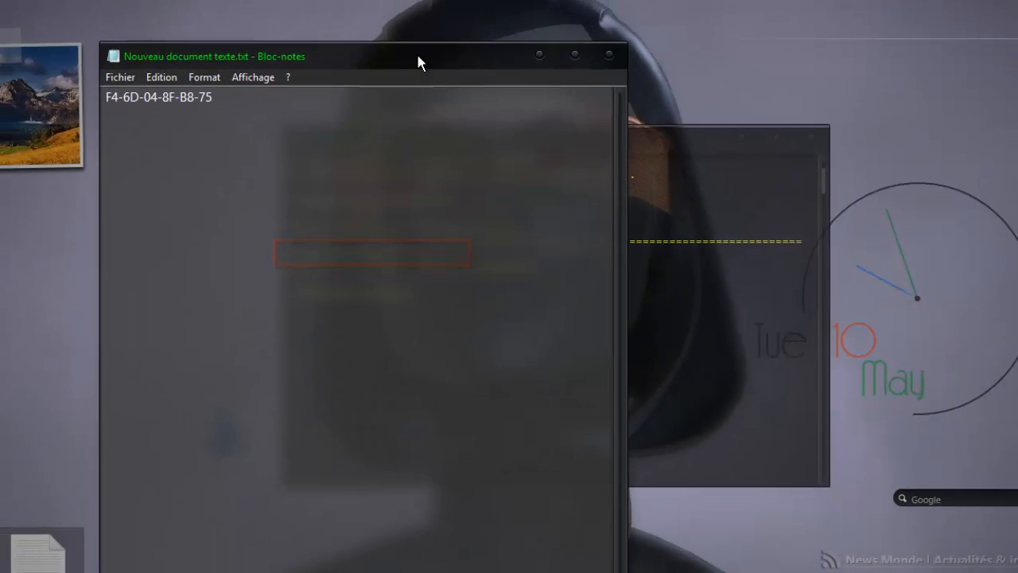
# - Compare the MAC address in the text document with the getmac output, and close both windows
pyautogui.moveTo(263, 65); pyautogui.dragTo(71, 61)
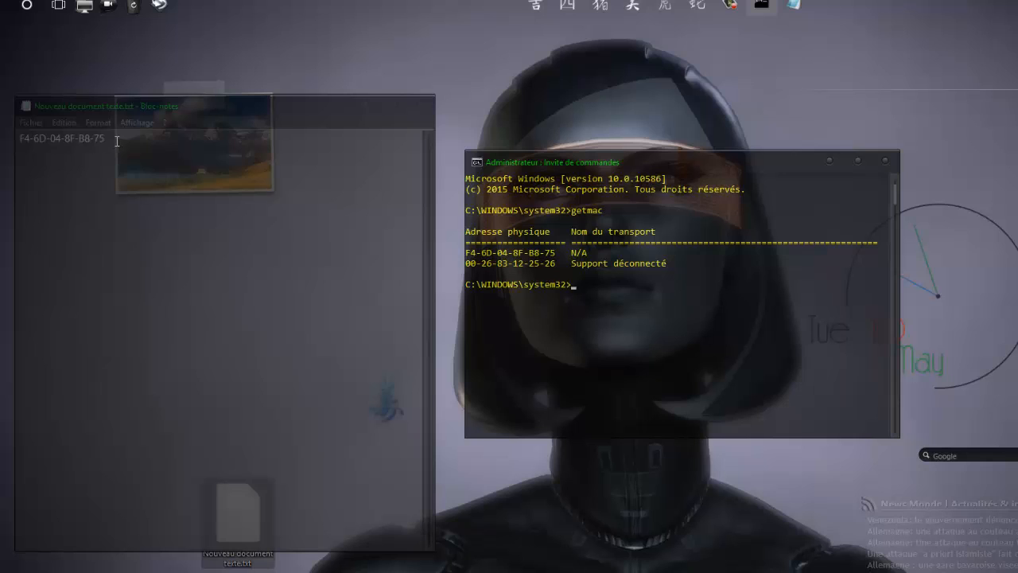
pyautogui.moveTo(116, 141); pyautogui.dragTo(20, 140)
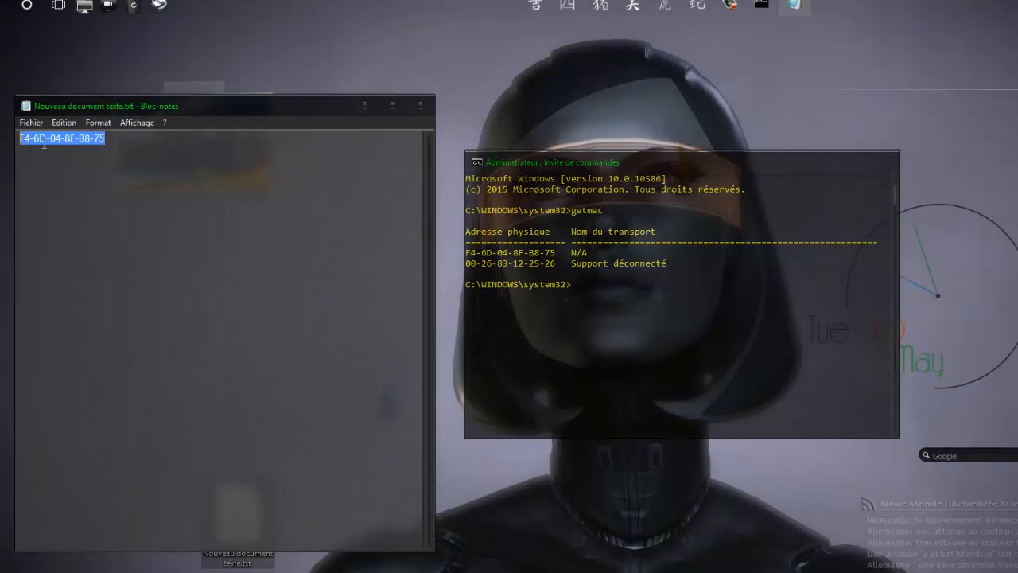
pyautogui.click(421, 105)
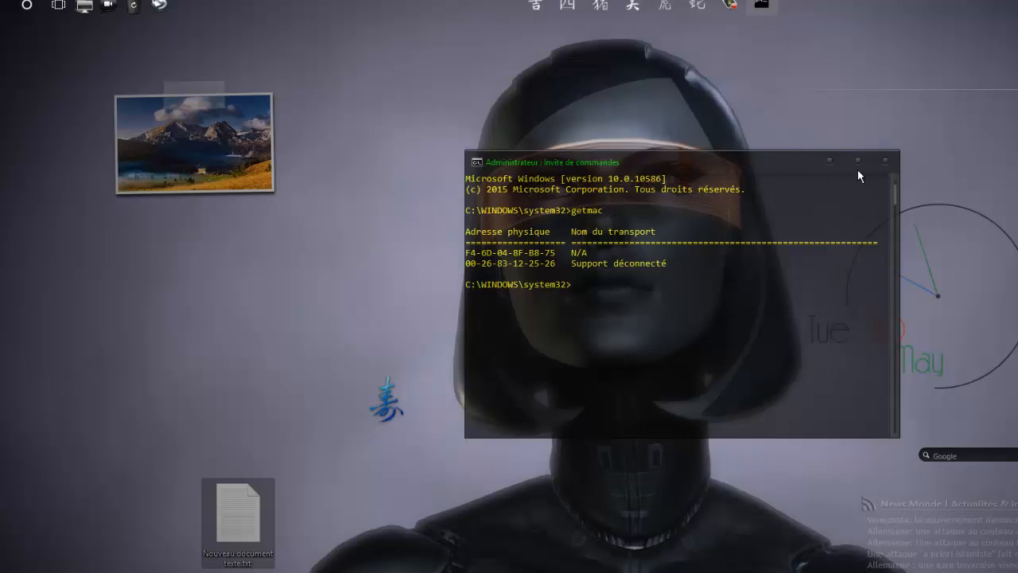
pyautogui.click(887, 161)
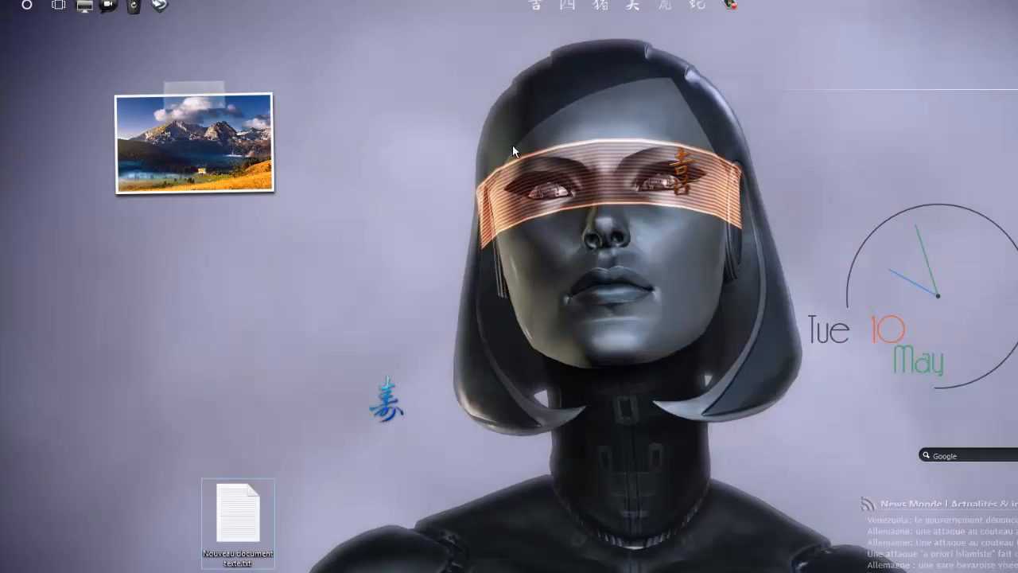
# - Switch to the web browser, view the bookmarked Technitium MAC Address Changer download page, and close the browser
pyautogui.click(568, 4)
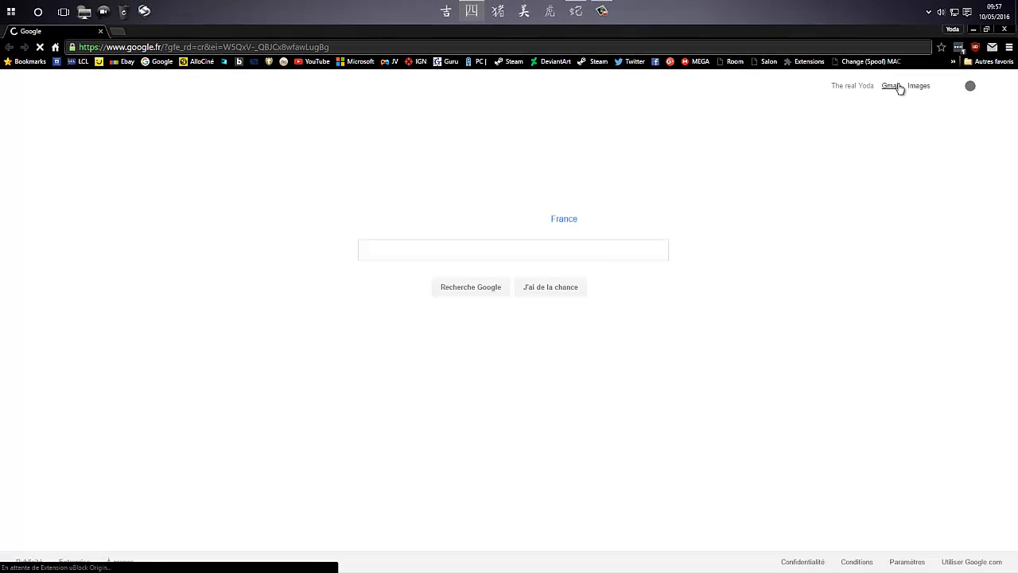
pyautogui.click(953, 62)
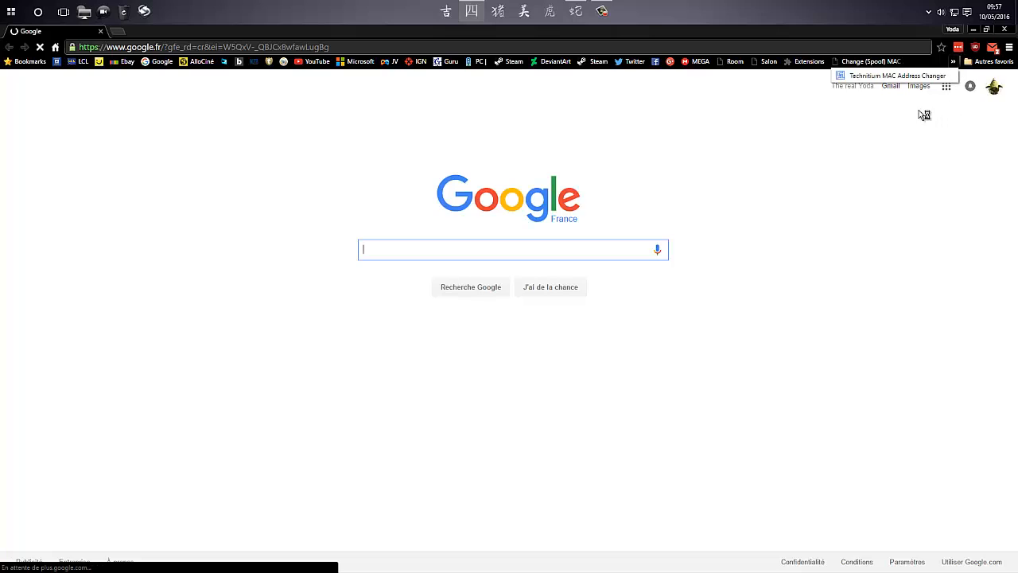
pyautogui.click(895, 76)
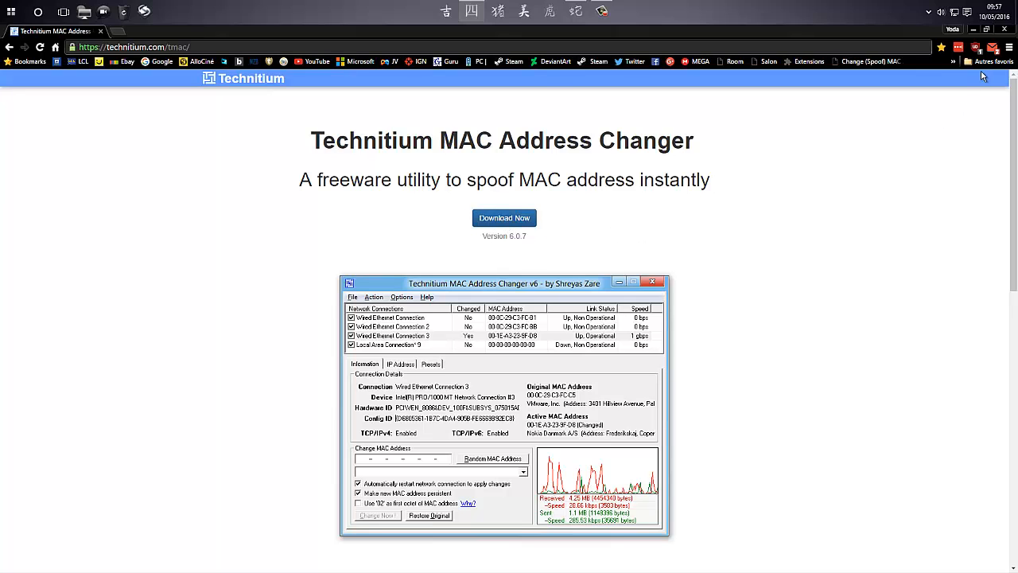
pyautogui.click(1004, 30)
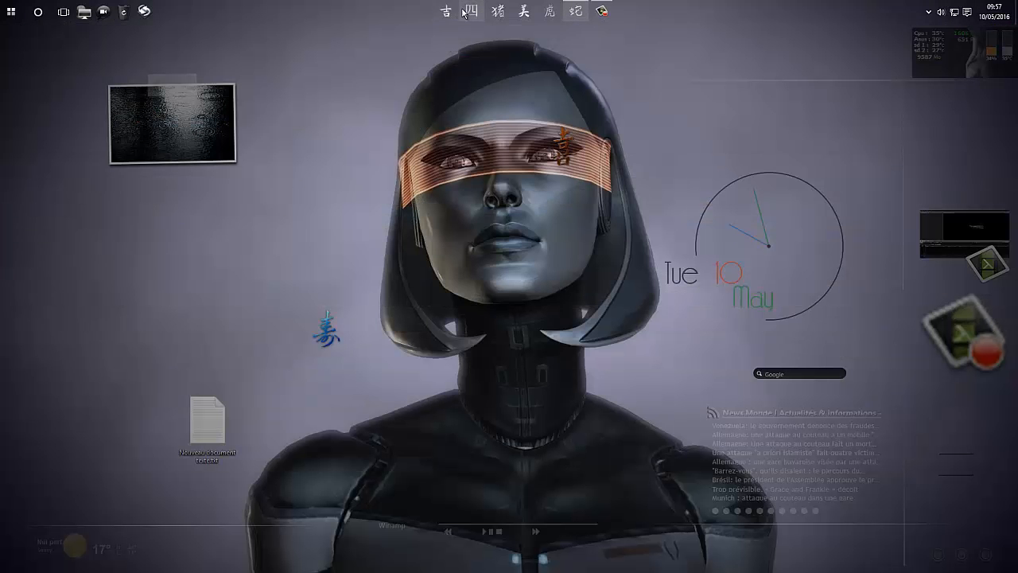
# - Open the TMACv6.0.7_Setup folder in Téléchargements and run TMACv6.0.7_Setup.exe
pyautogui.rightClick(447, 11)
pyautogui.click(420, 74)
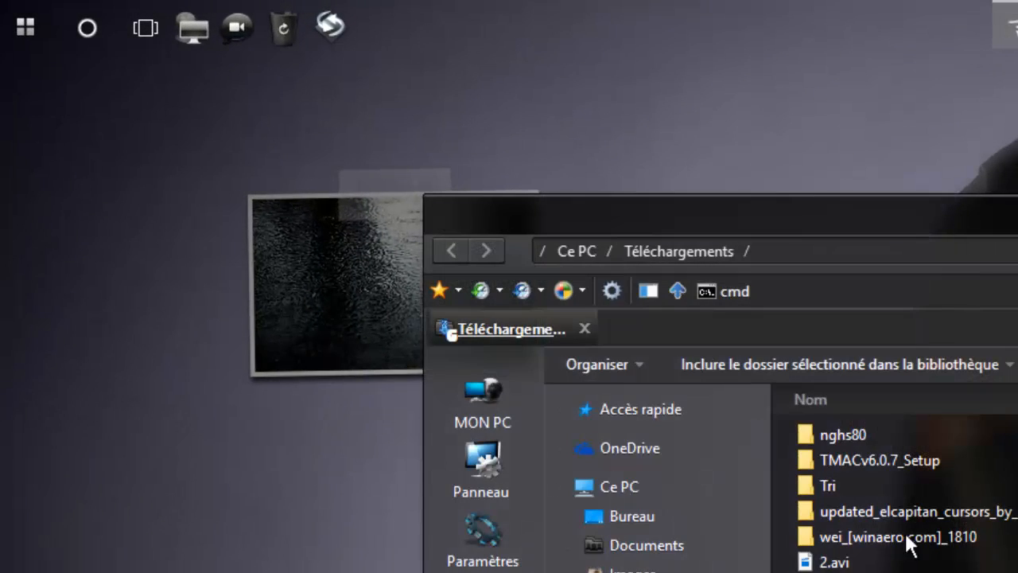
pyautogui.doubleClick(874, 458)
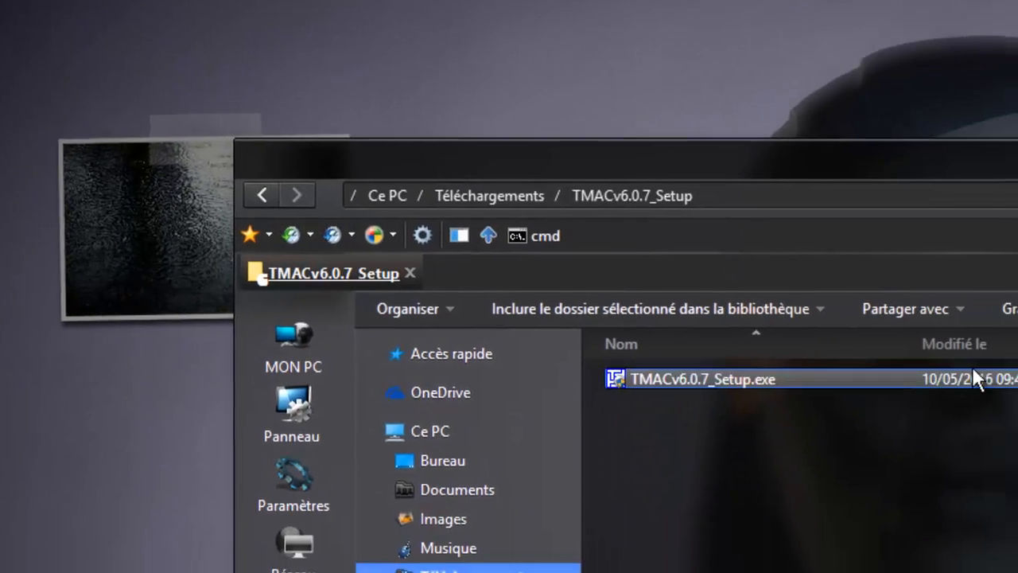
pyautogui.click(920, 430)
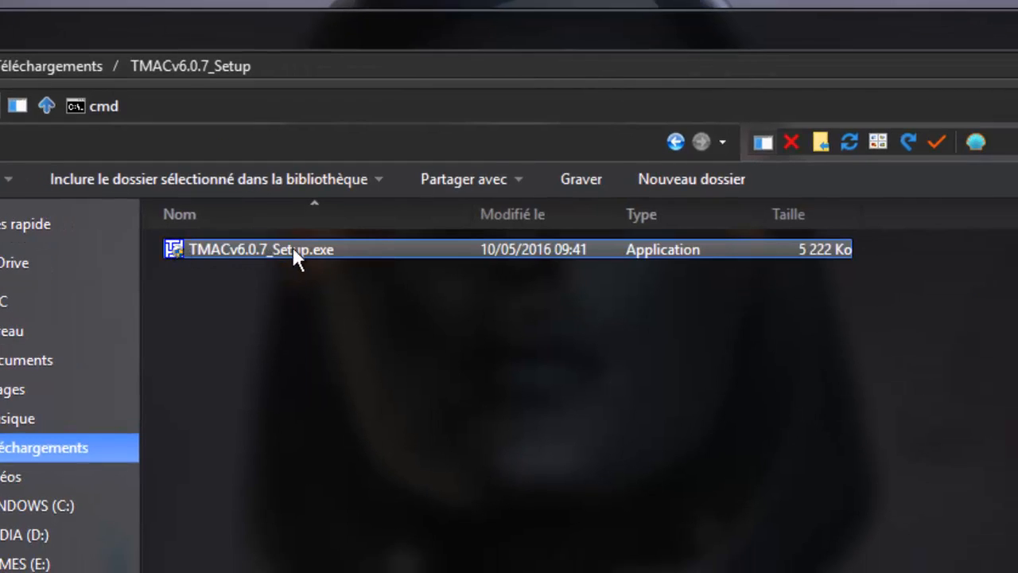
pyautogui.doubleClick(269, 248)
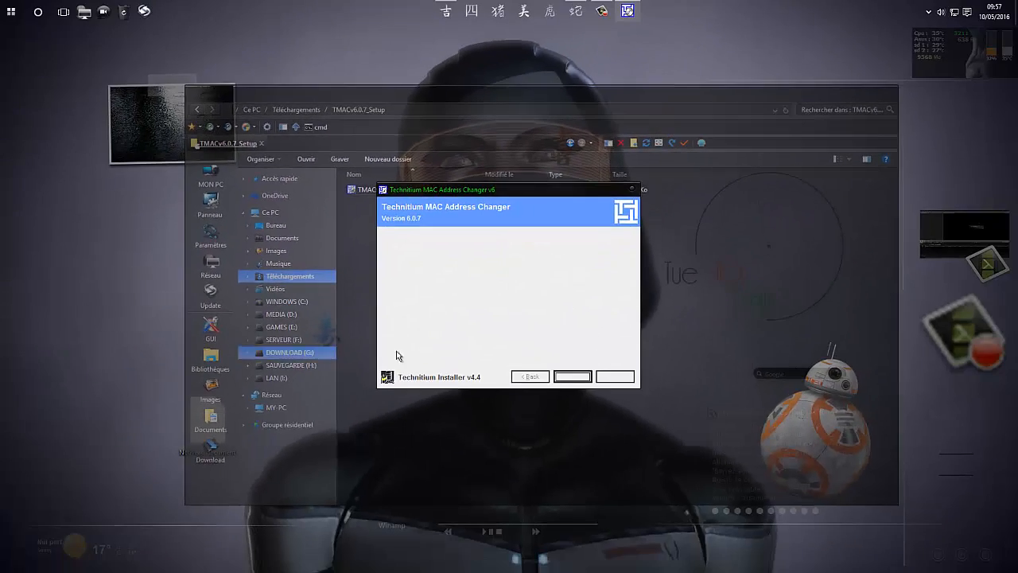
# - Apply the default Windows theme in the desktop's personalization settings and minimize the Personnalisation window
pyautogui.rightClick(102, 257)
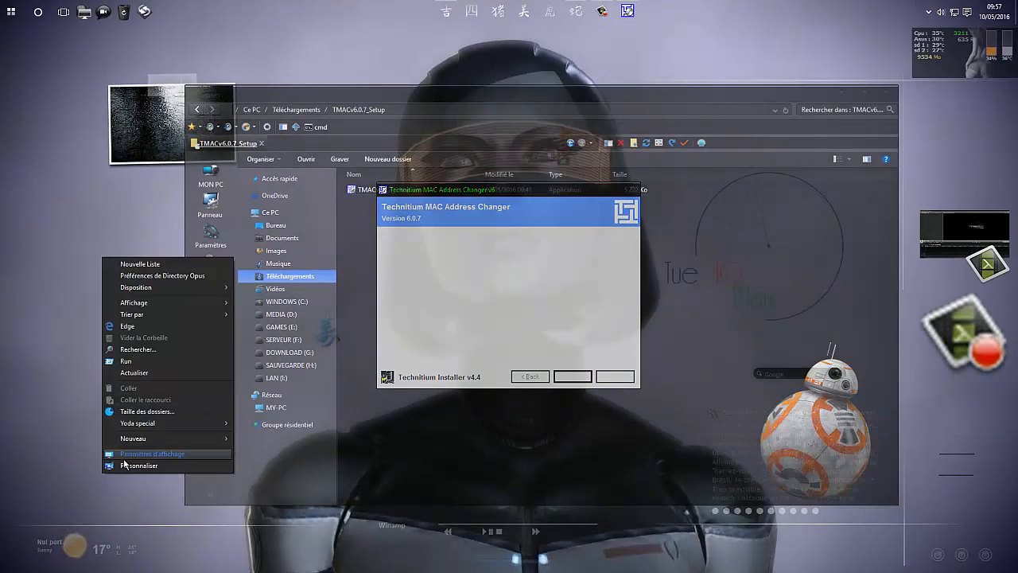
pyautogui.click(128, 467)
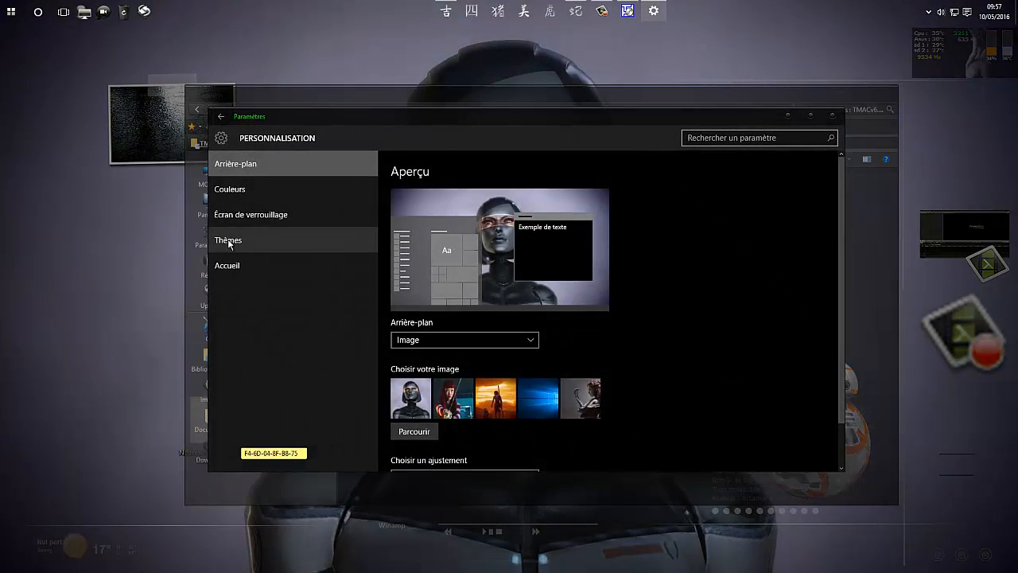
pyautogui.click(228, 238)
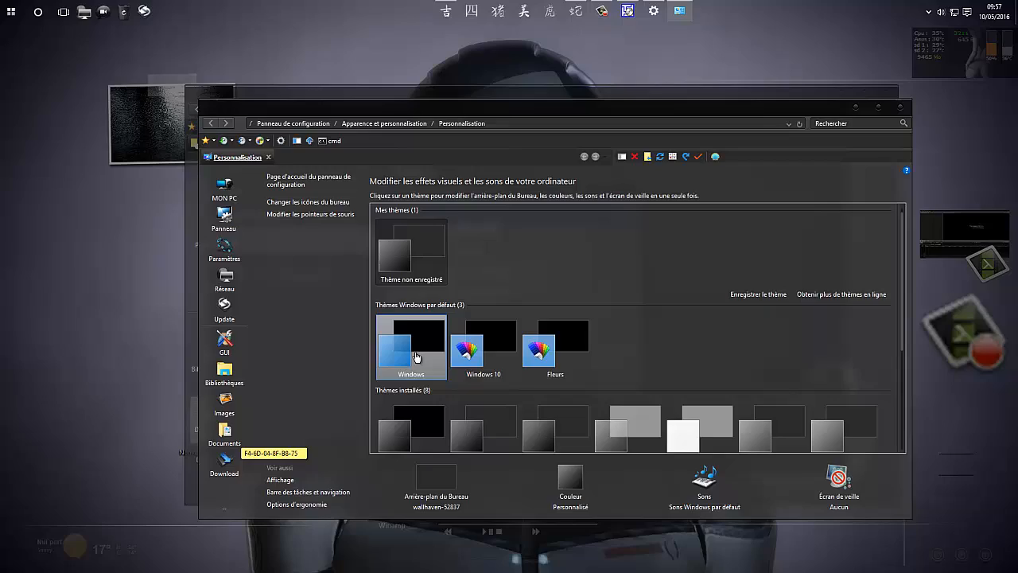
pyautogui.click(416, 357)
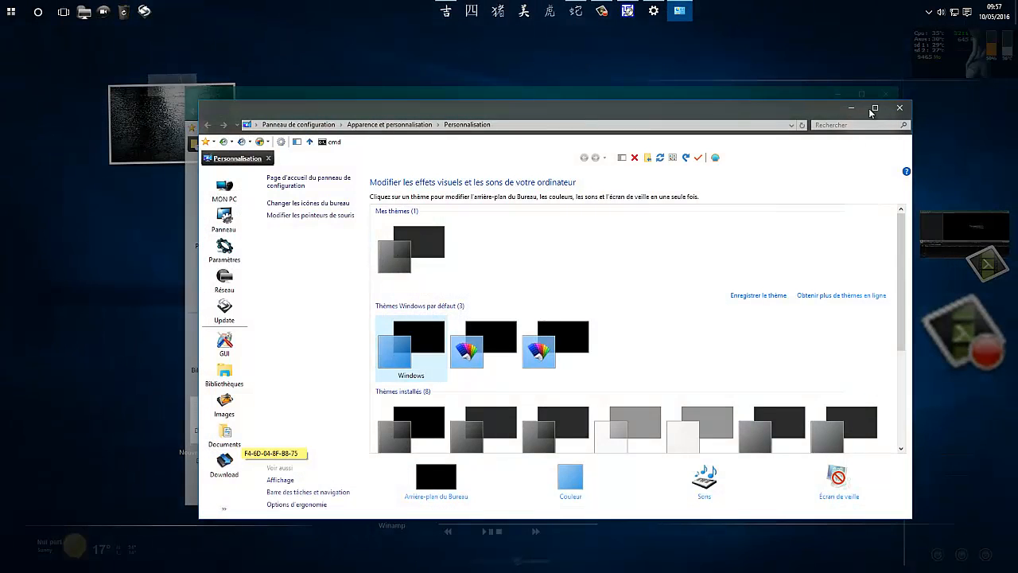
pyautogui.click(852, 110)
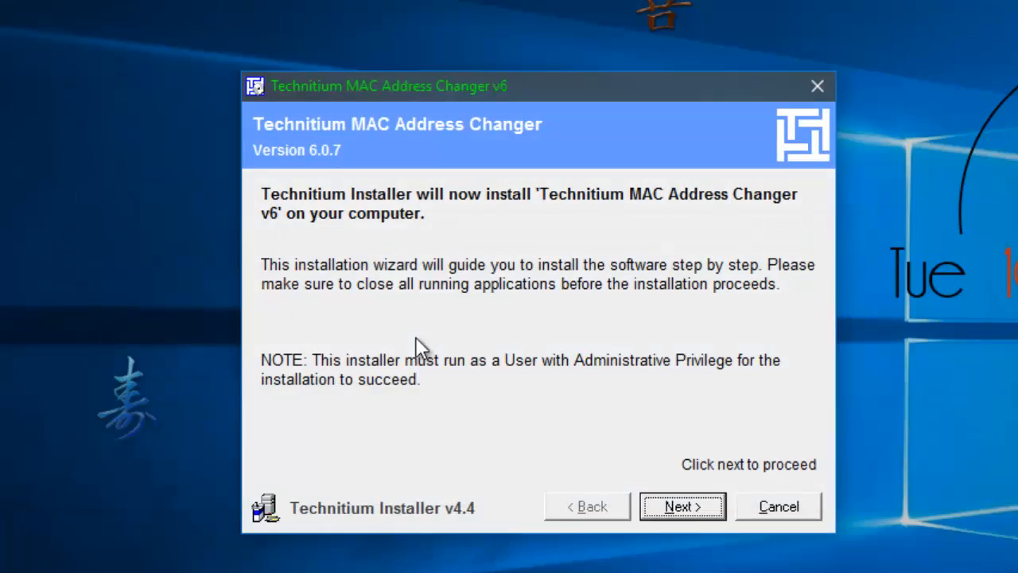
# - Install Technitium MAC Address Changer v6, agreeing to the license terms and keeping the default directory and shortcut options
pyautogui.click(686, 509)
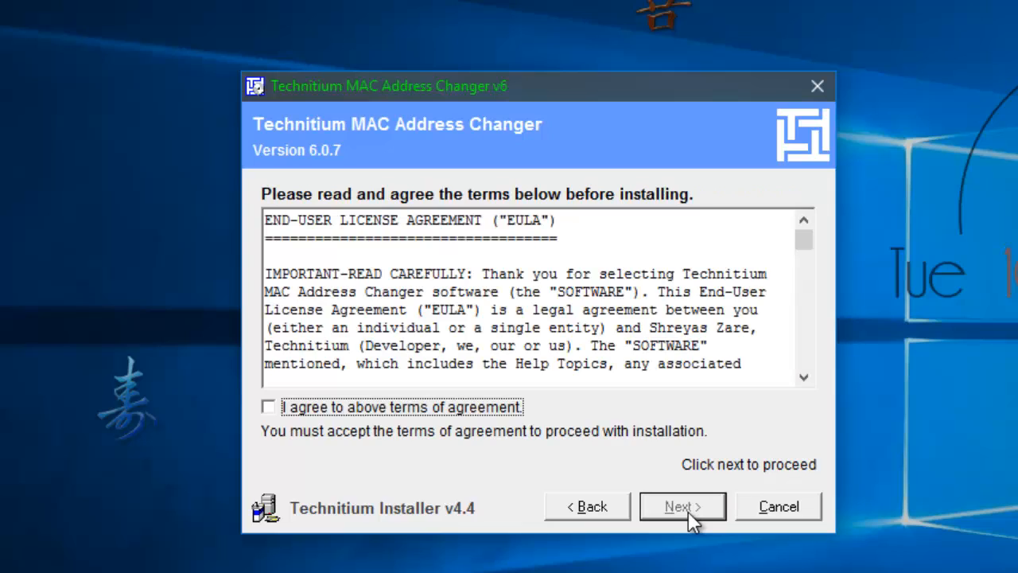
pyautogui.click(271, 410)
pyautogui.click(692, 516)
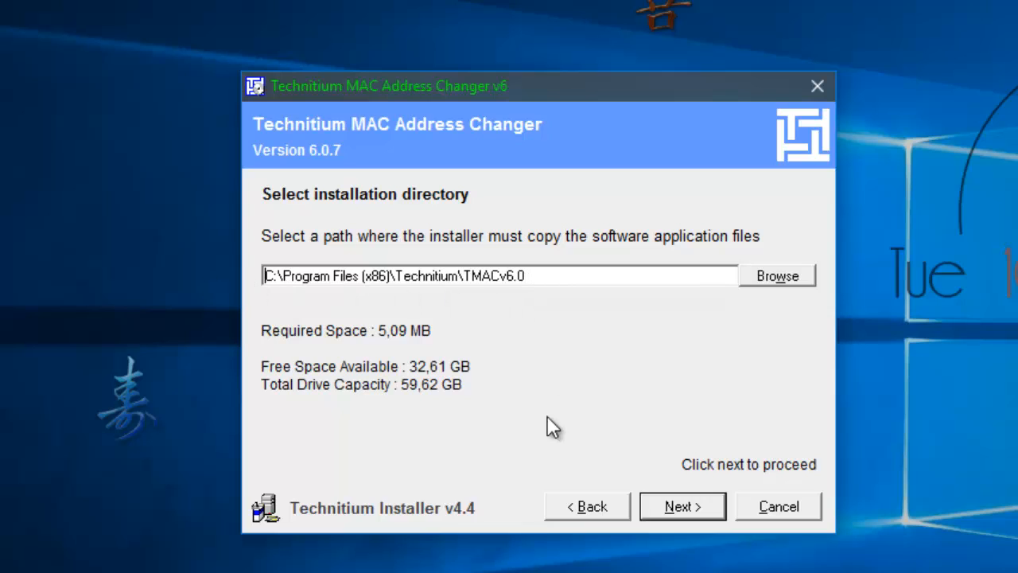
pyautogui.click(665, 509)
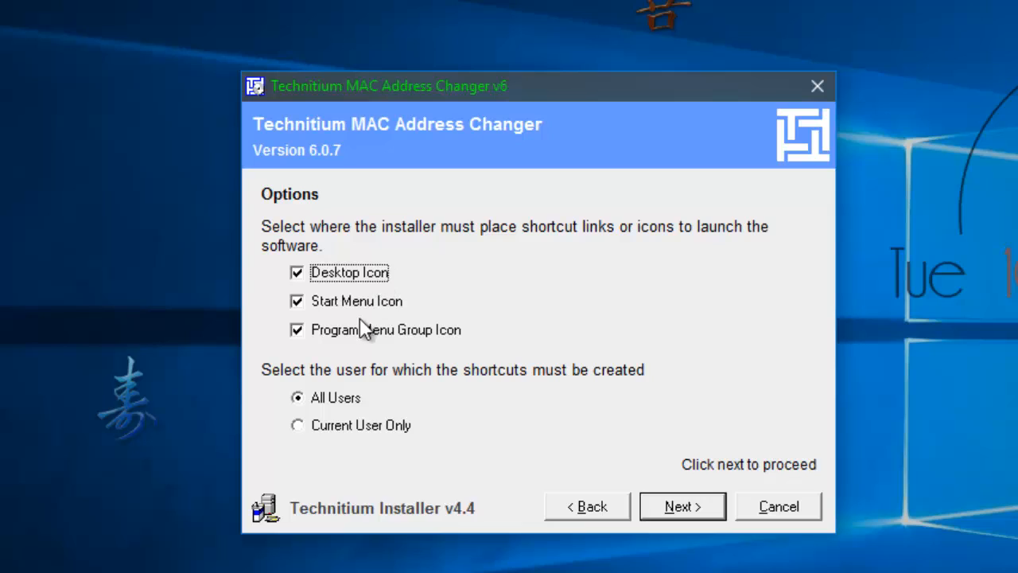
pyautogui.click(667, 507)
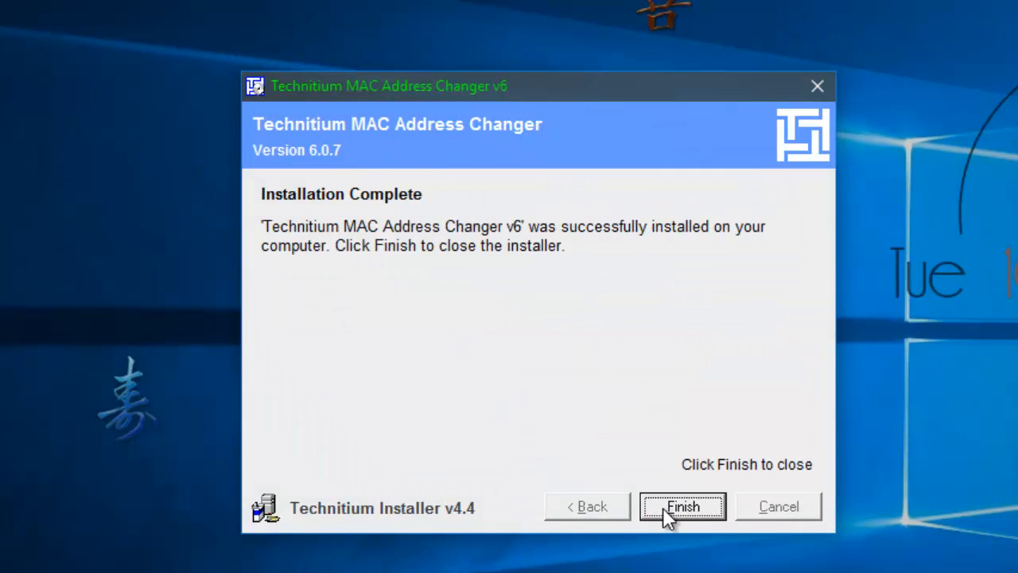
pyautogui.click(675, 513)
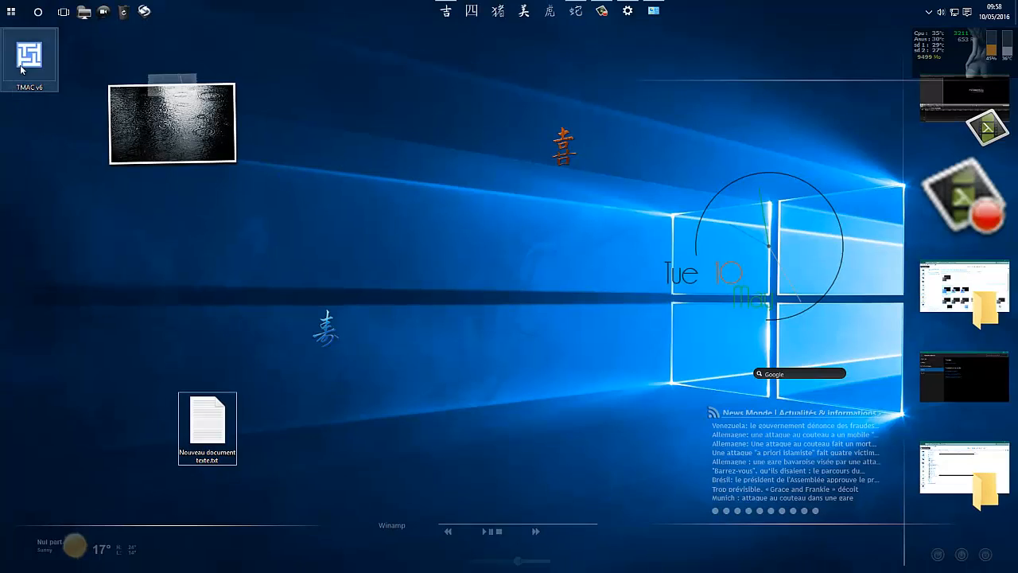
# - Launch TMAC v6, generate a random MAC address for Connexion au réseau local, and apply the change
pyautogui.click(22, 62)
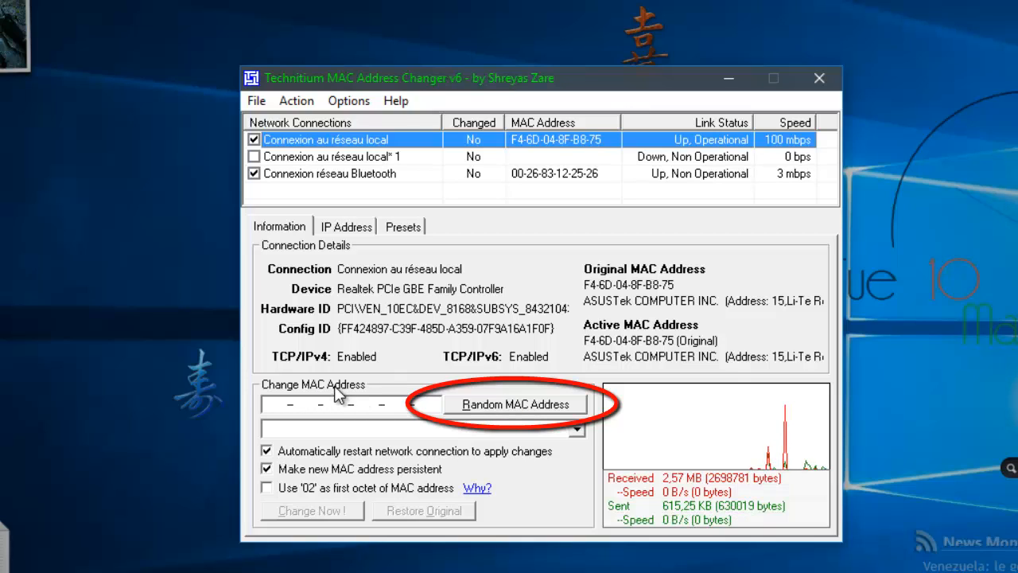
pyautogui.click(523, 410)
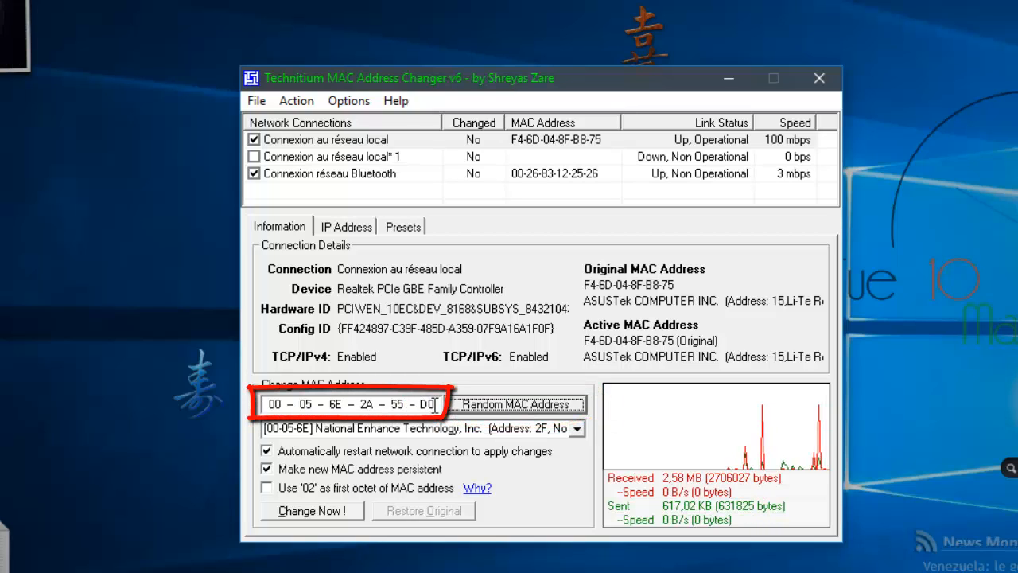
pyautogui.click(318, 511)
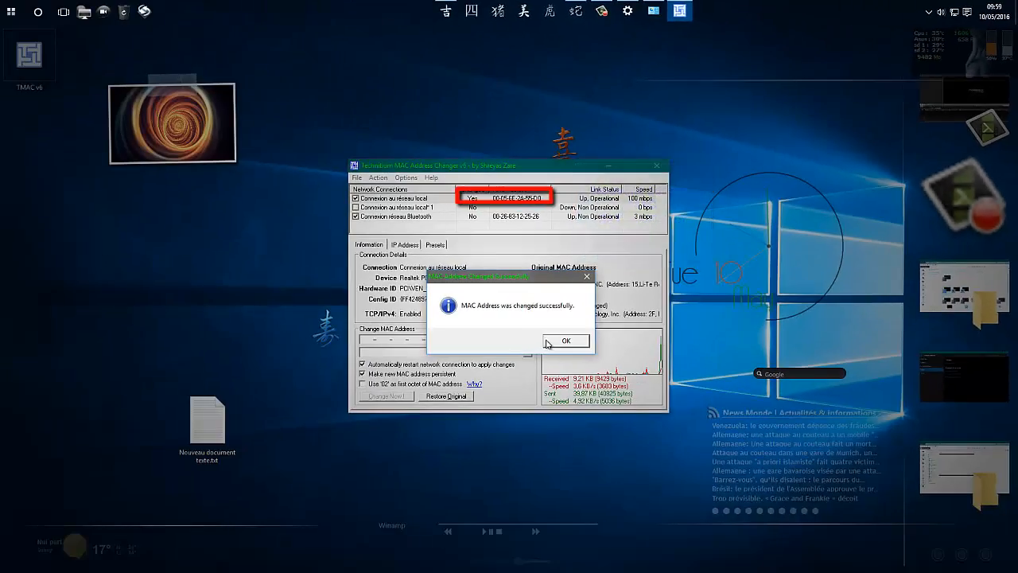
pyautogui.click(560, 341)
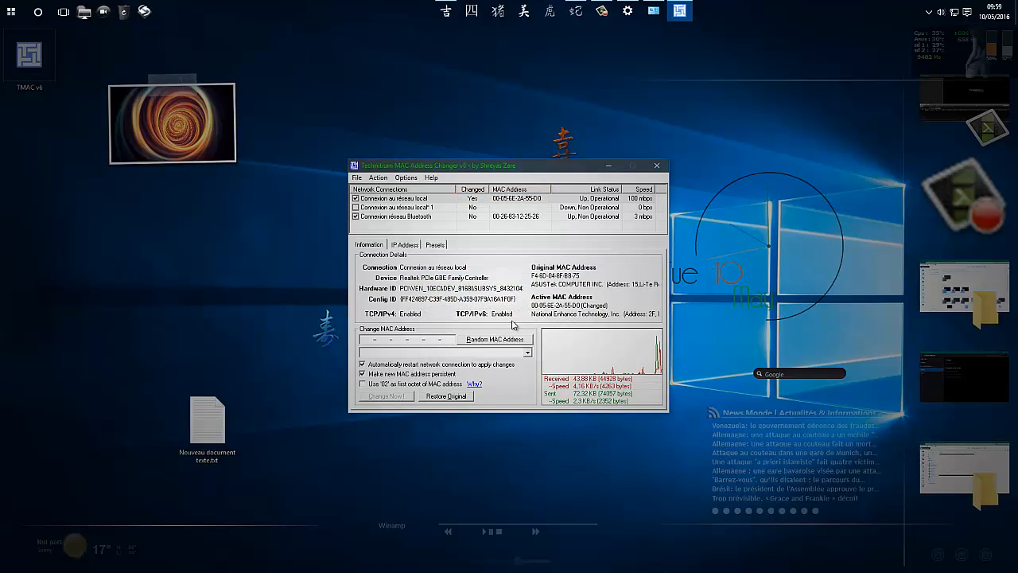
# - Open an administrator Command Prompt and run getmac to list the physical addresses after the change
pyautogui.rightClick(11, 11)
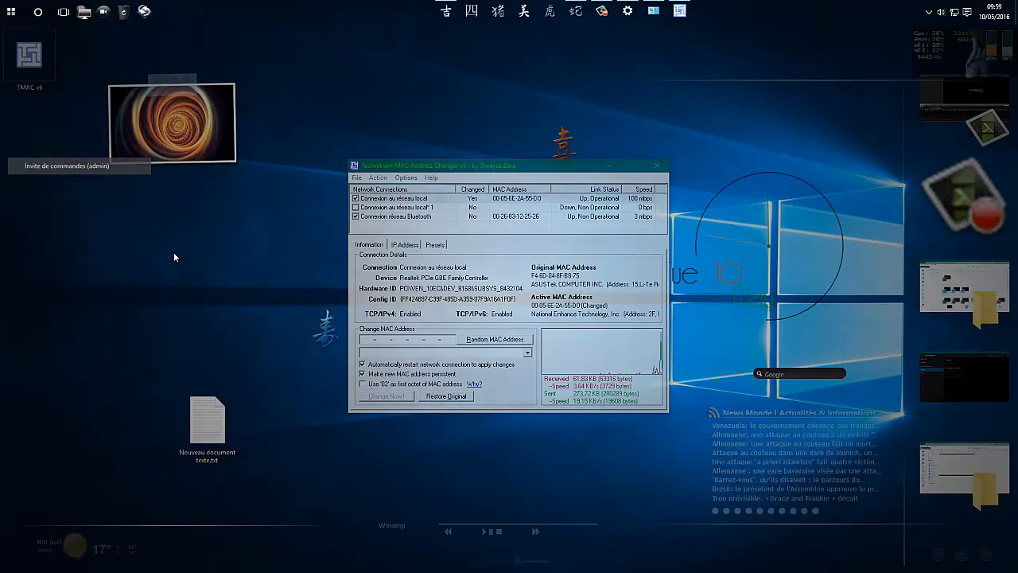
pyautogui.click(87, 166)
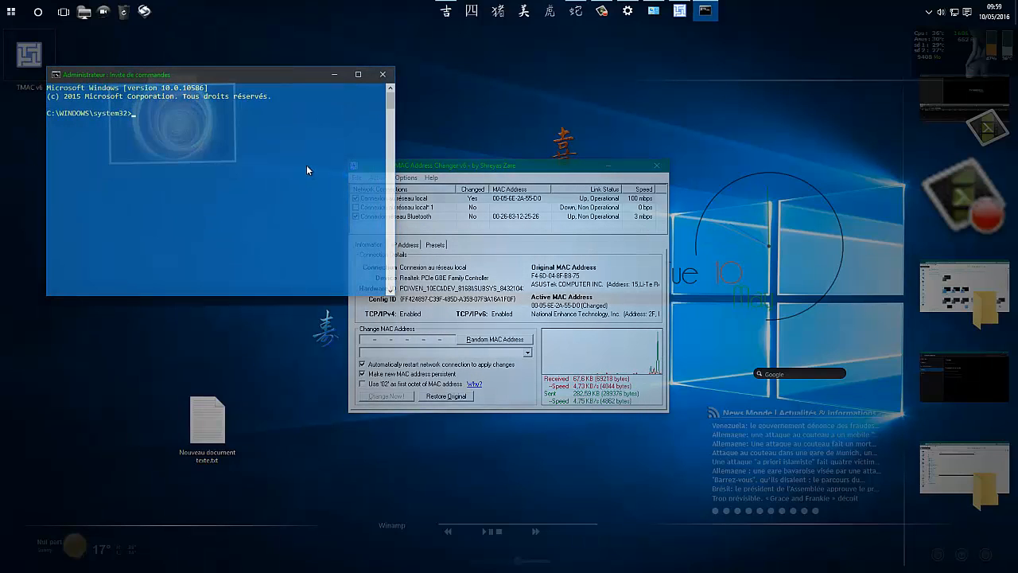
pyautogui.write('getmac')
pyautogui.press('Return')
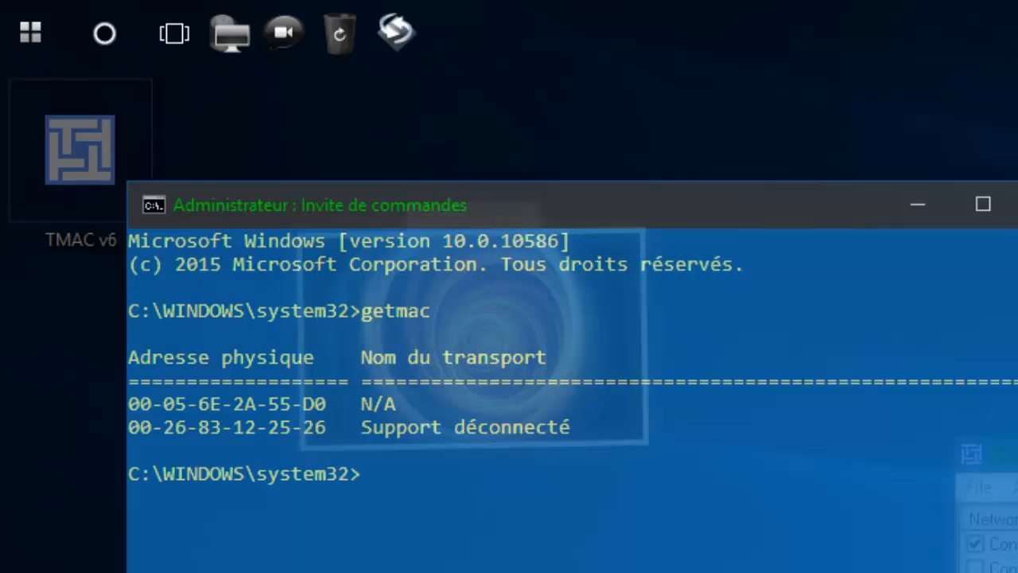
# - Compare the MAC address of Connexion au réseau local in TMAC with the address in the getmac output
pyautogui.click(883, 352)
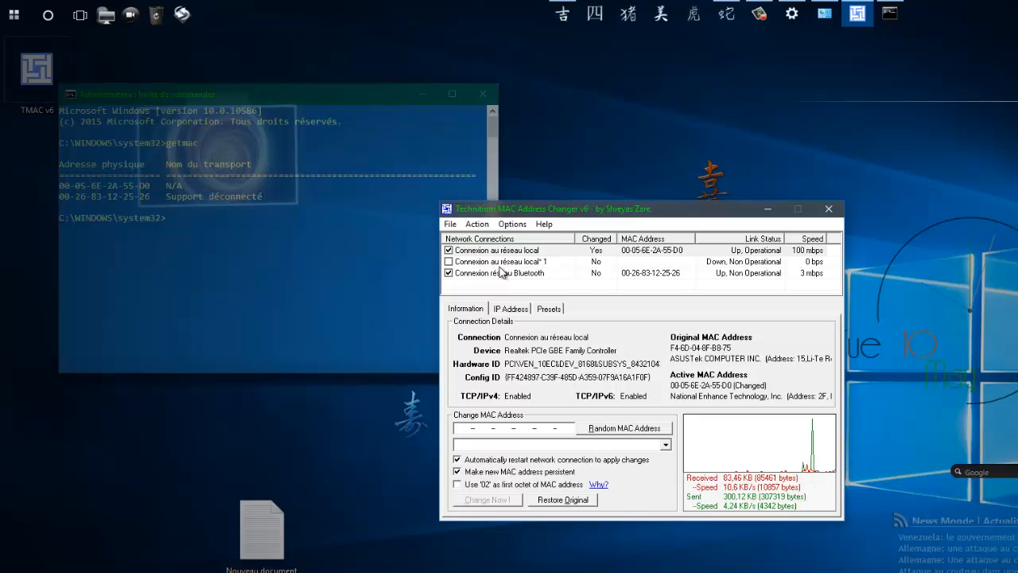
pyautogui.click(578, 251)
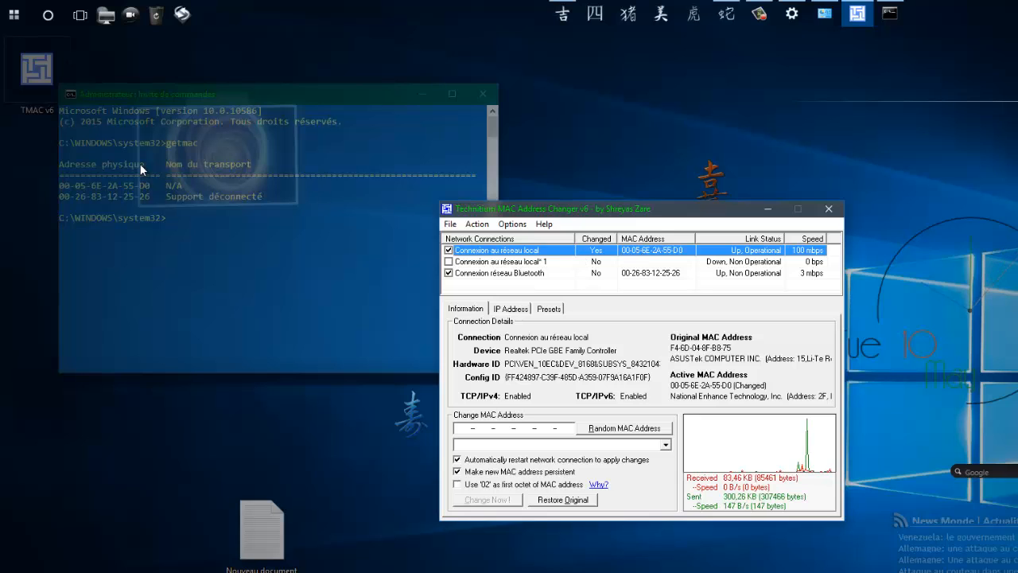
pyautogui.click(102, 186)
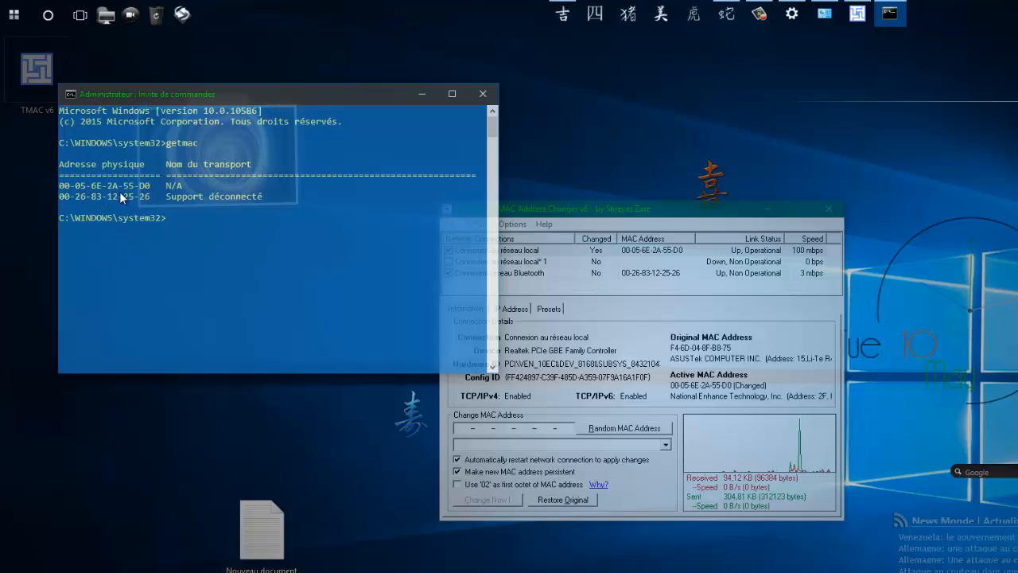
# - Select and copy the physical address 00-05-6E-2A-55-D0 from the getmac output
pyautogui.rightClick(282, 204)
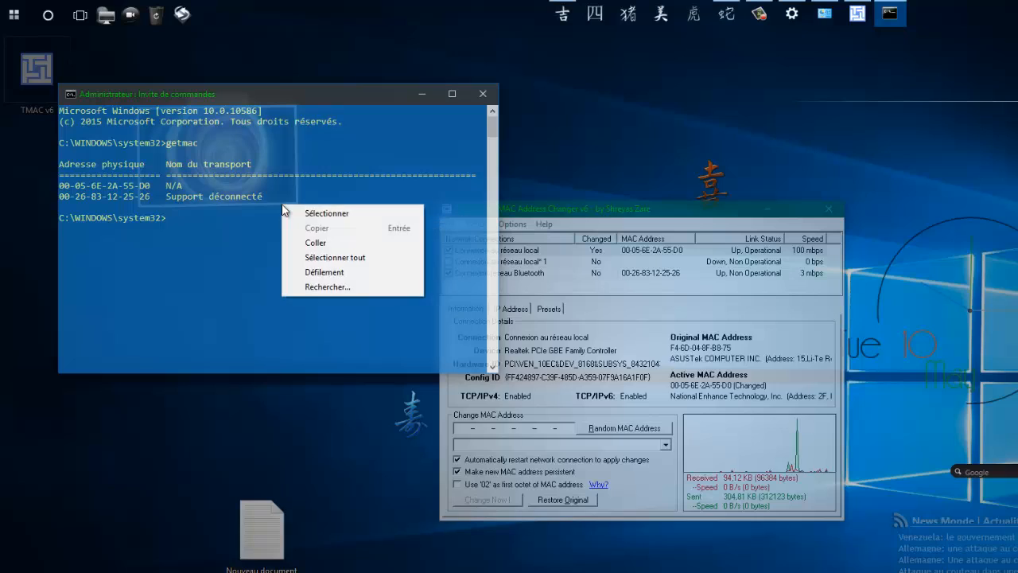
pyautogui.click(302, 211)
pyautogui.moveTo(152, 183); pyautogui.dragTo(56, 184)
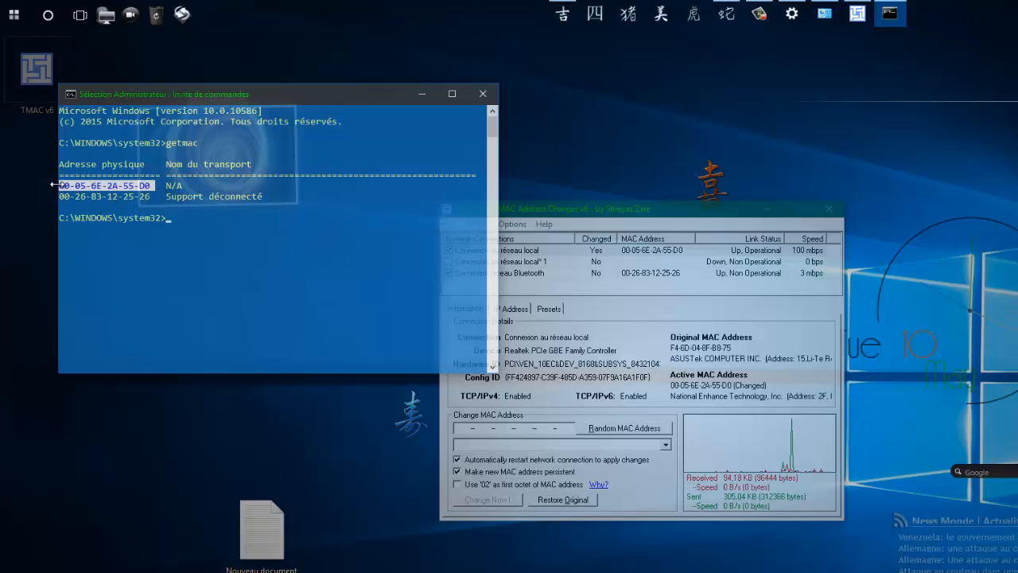
pyautogui.press('Return')
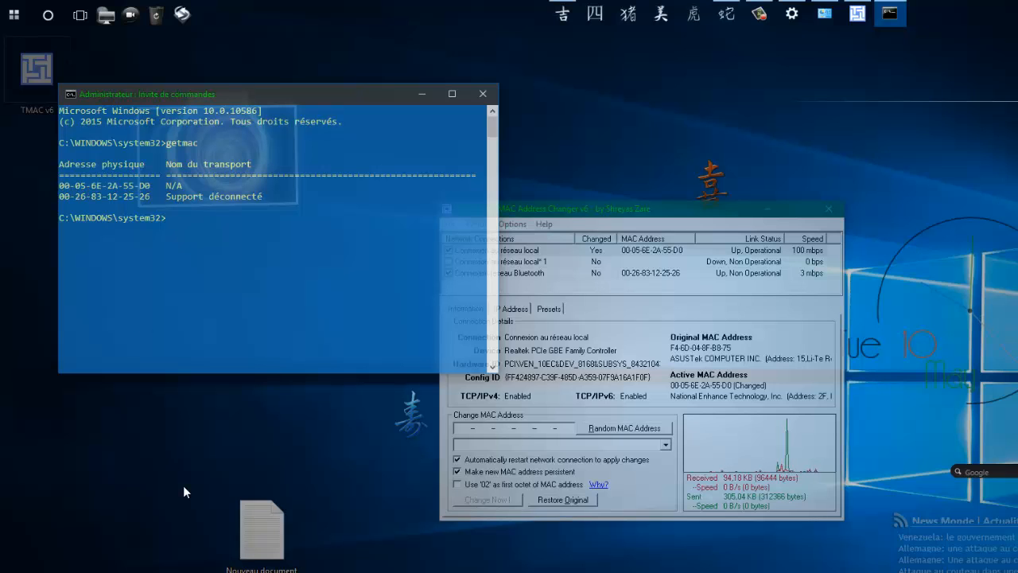
# - Add 00-05-6E-2A-55-D0 two lines below the existing address in Nouveau document texte.txt, and minimize Notepad
pyautogui.doubleClick(256, 517)
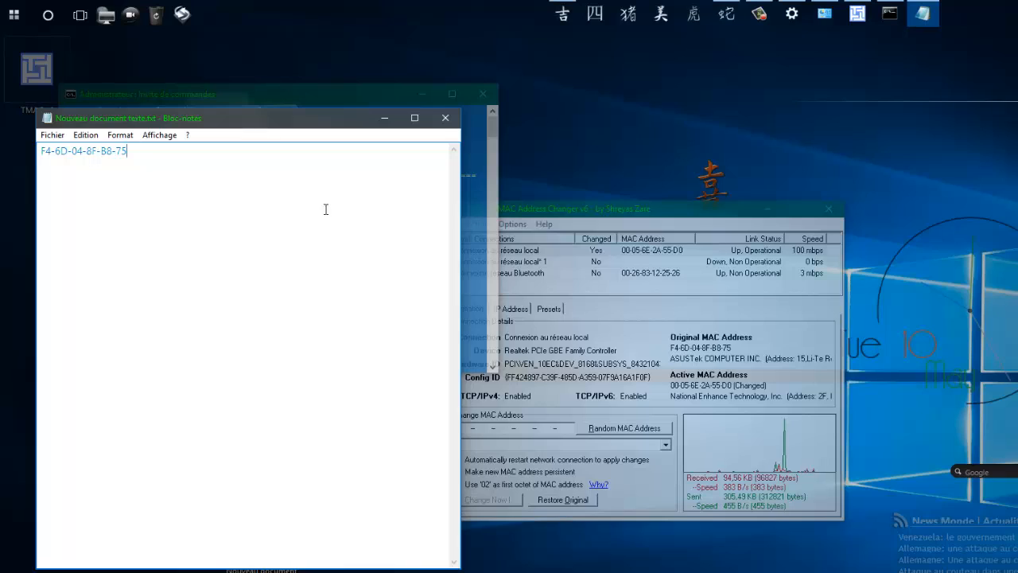
pyautogui.press('Return')
pyautogui.press('Return')
pyautogui.write('00-05-6E-2A-55-D0')
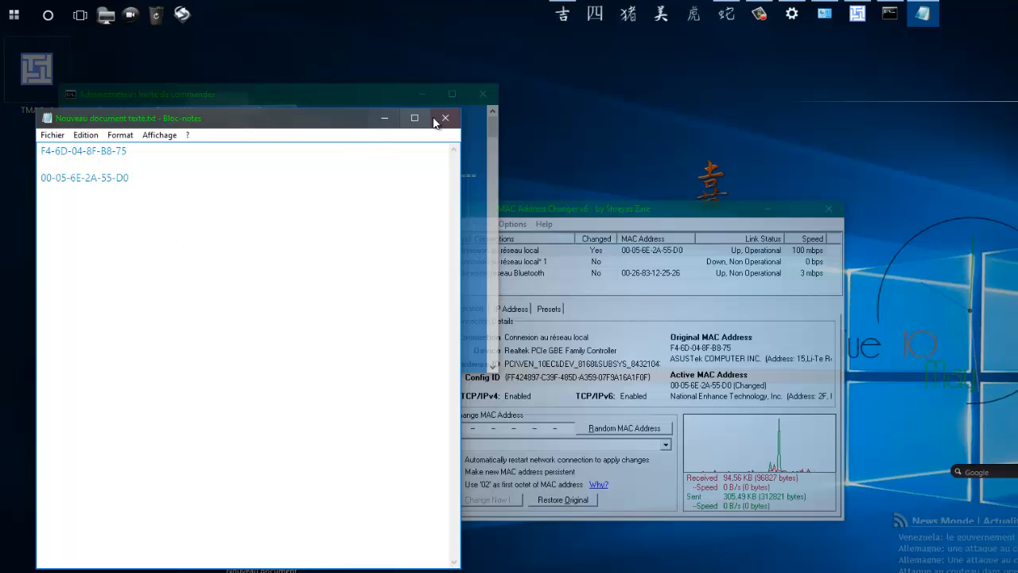
pyautogui.click(384, 118)
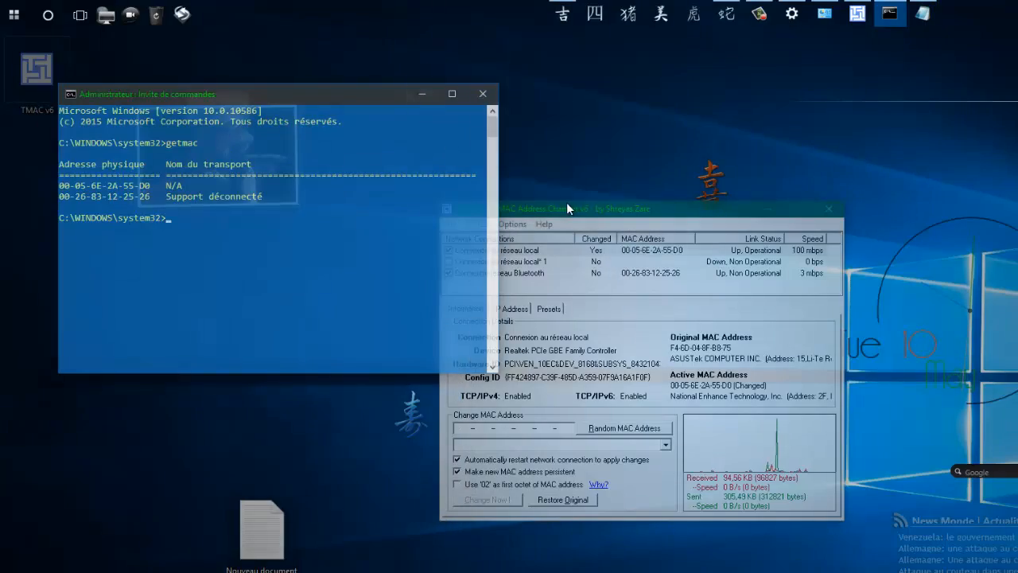
# - Restore the original MAC address of Connexion au réseau local in TMAC
pyautogui.click(588, 213)
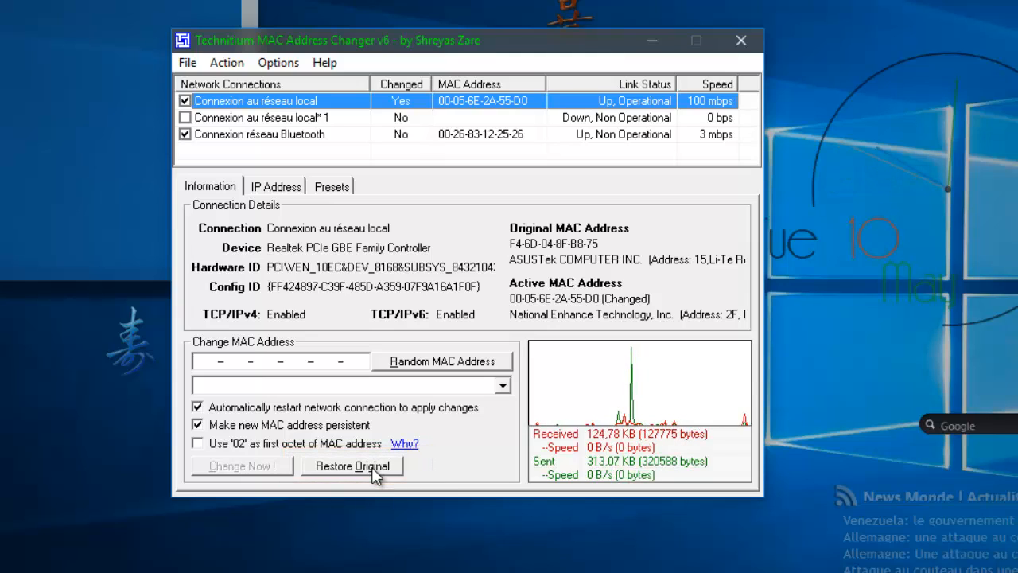
pyautogui.click(375, 471)
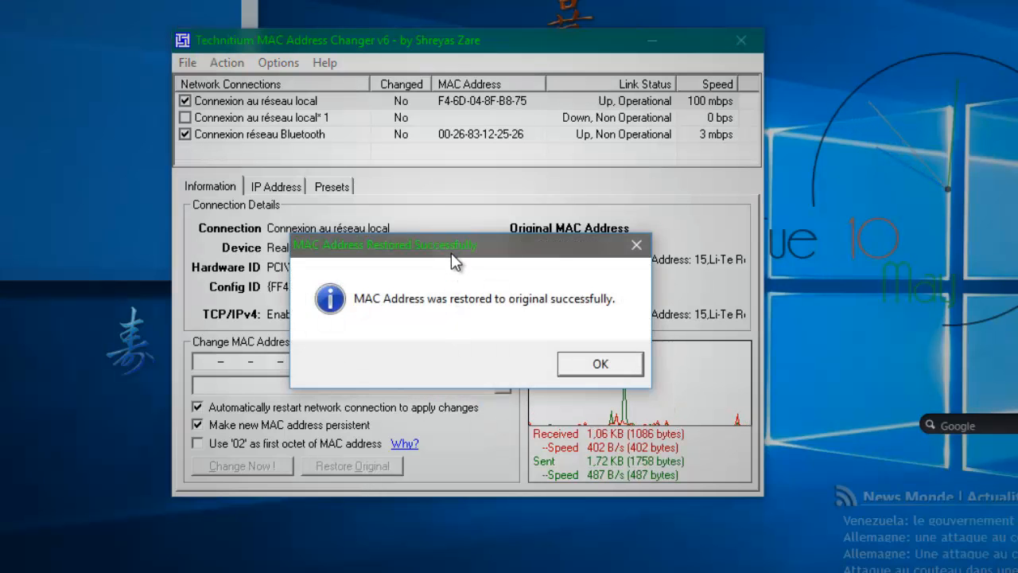
pyautogui.click(602, 367)
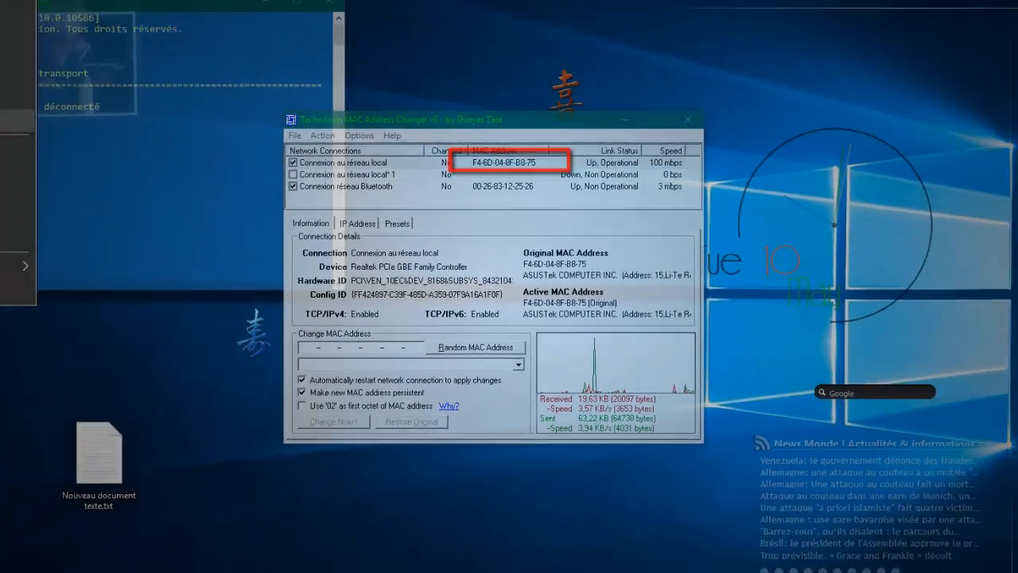
# - Open a second administrator Command Prompt and run getmac to check the restored MAC address
pyautogui.press('super+x')
pyautogui.press('Return')
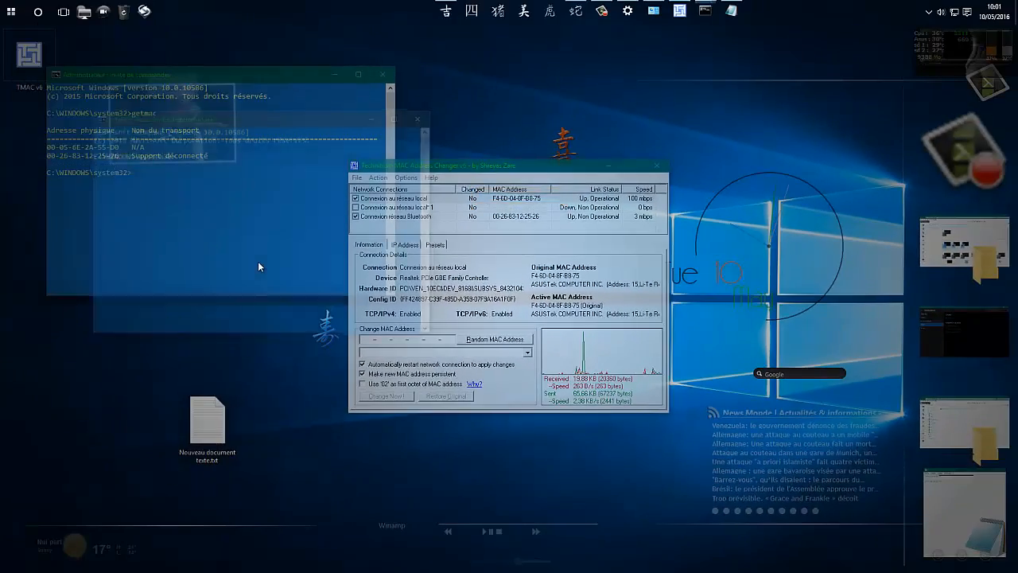
pyautogui.write('getmac')
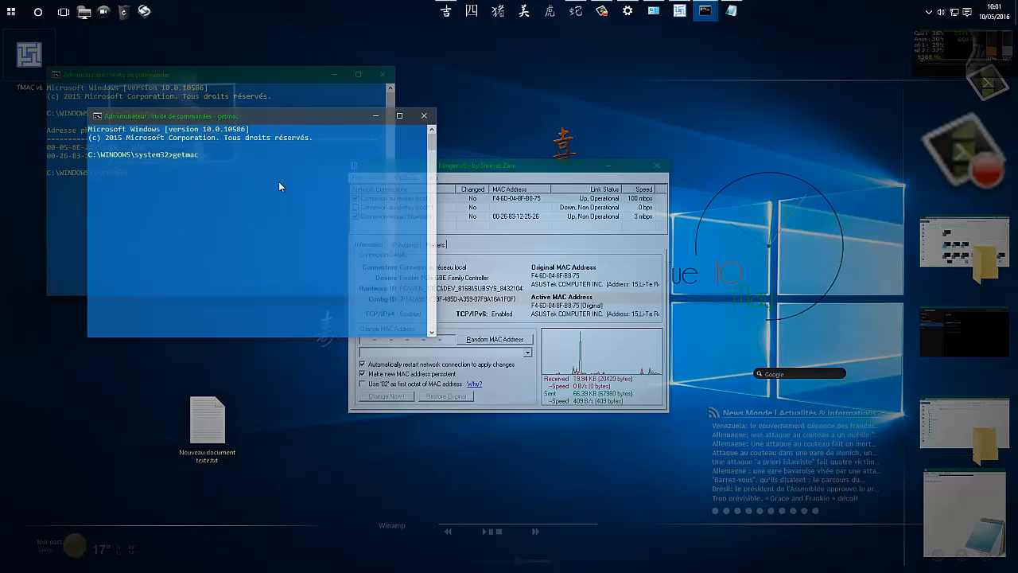
# - Run getmac in the new Command Prompt and select the first physical address in its output
pyautogui.press('Return')
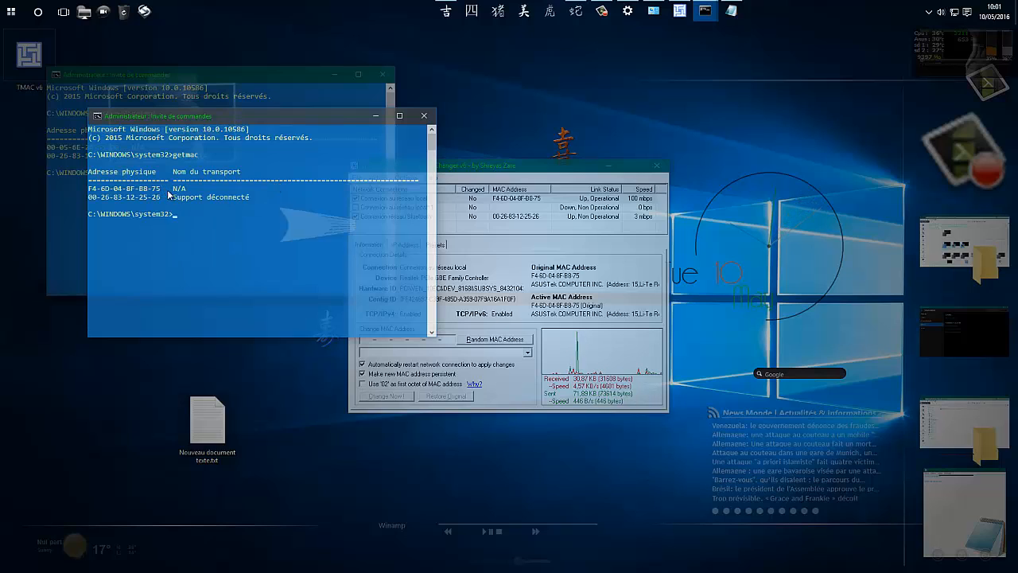
pyautogui.rightClick(165, 191)
pyautogui.click(187, 197)
pyautogui.moveTo(163, 190); pyautogui.dragTo(89, 189)
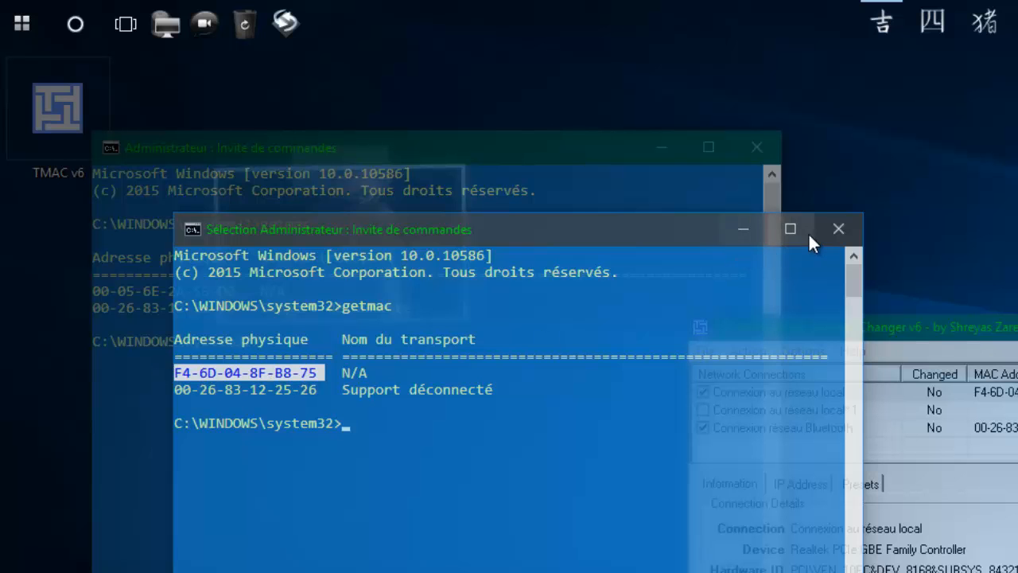
# - Close both Command Prompt windows and Technitium MAC Address Changer
pyautogui.click(837, 228)
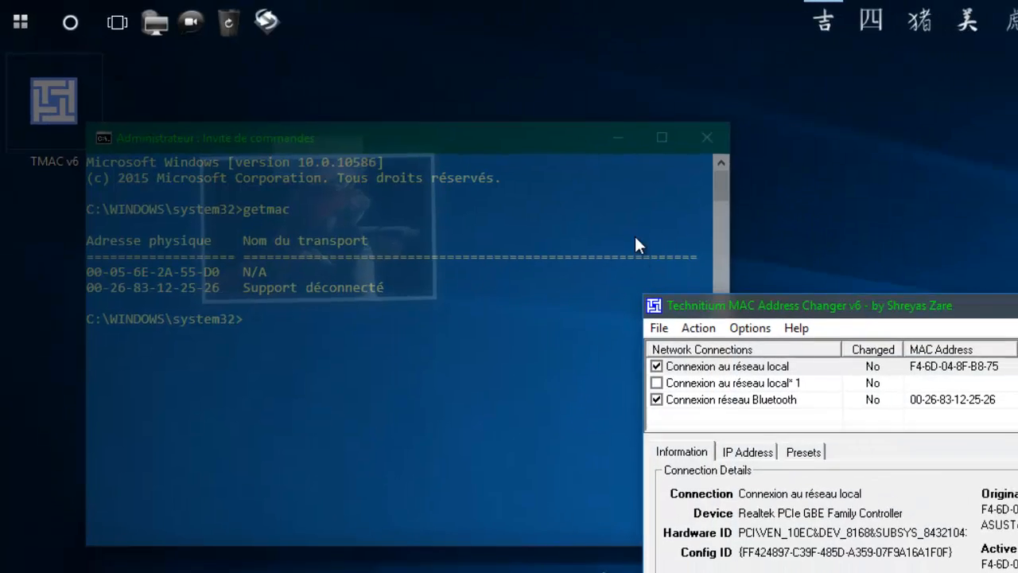
pyautogui.click(726, 195)
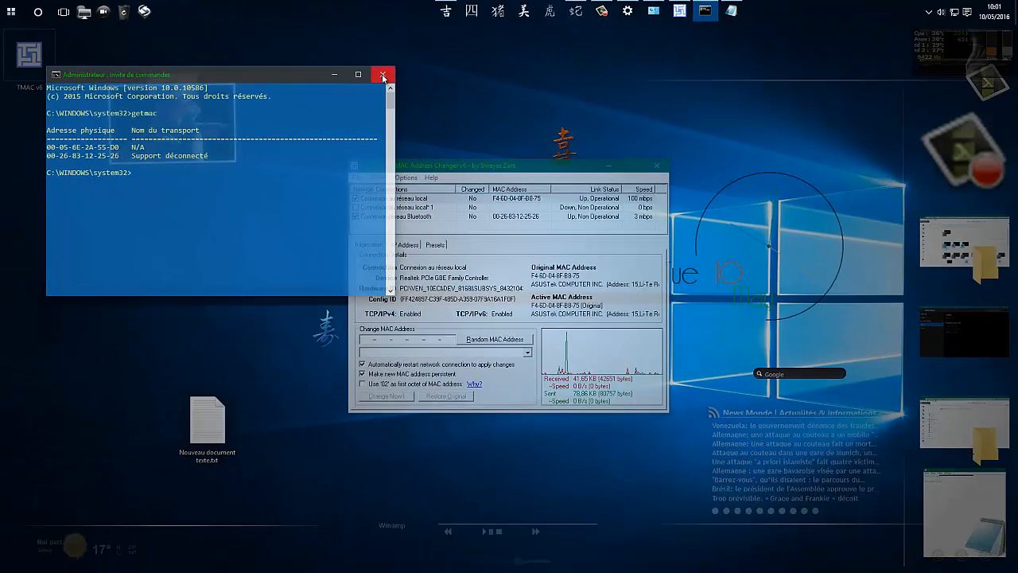
pyautogui.click(383, 76)
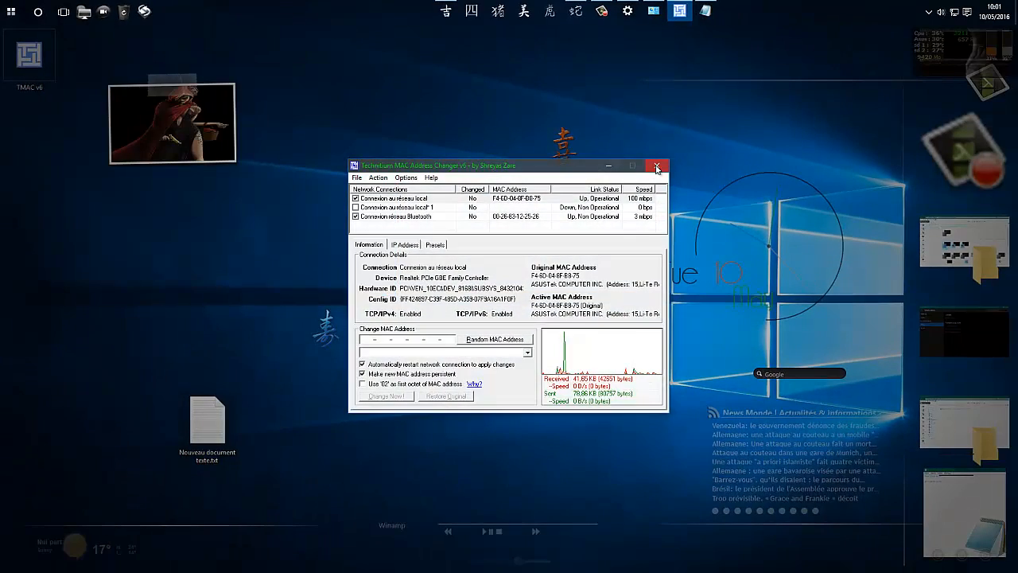
pyautogui.click(656, 166)
# - Apply the installed Bb8 theme from the desktop personalization settings and close the personalization windows
pyautogui.rightClick(399, 114)
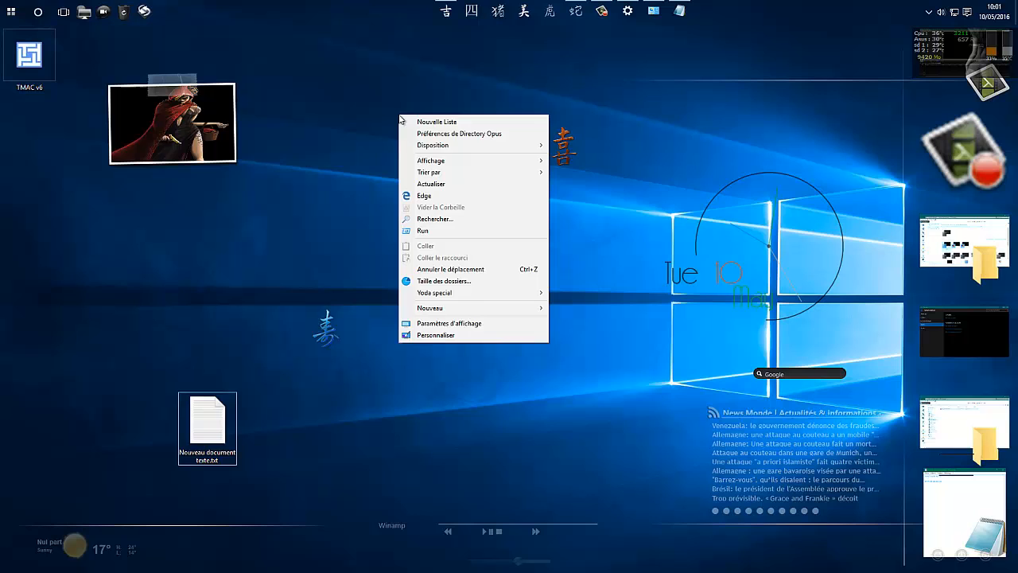
pyautogui.click(466, 335)
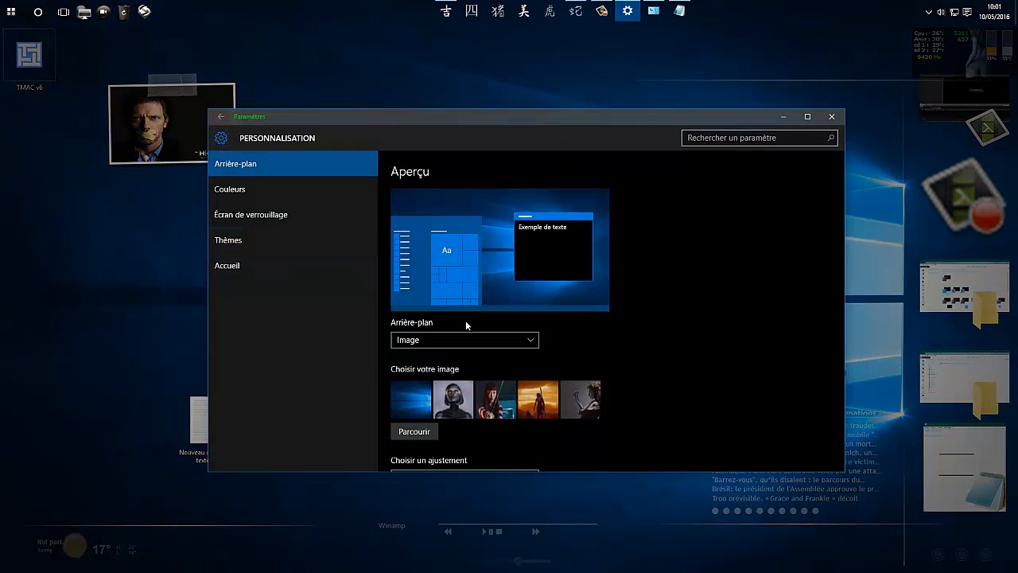
pyautogui.click(246, 240)
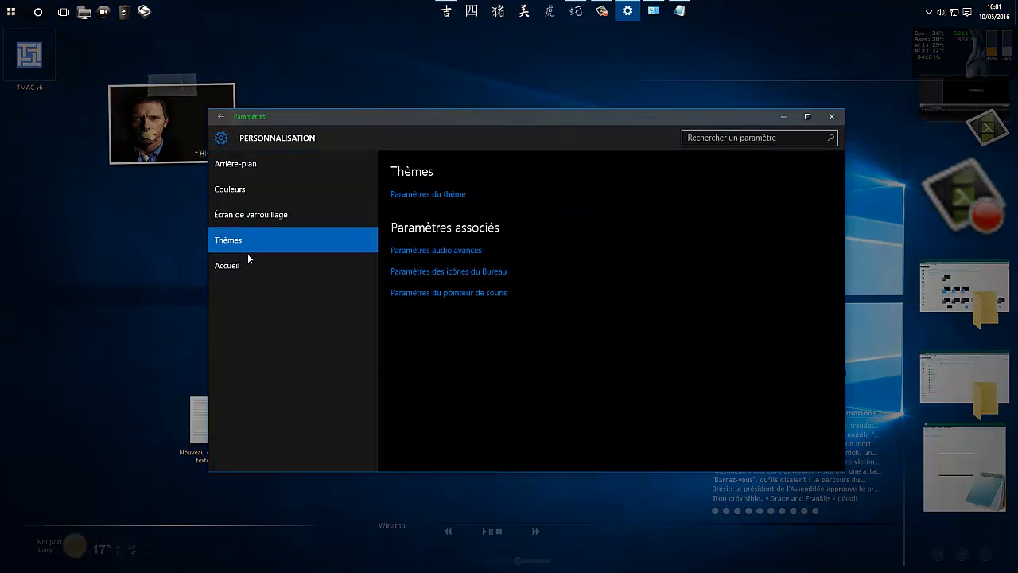
pyautogui.click(421, 195)
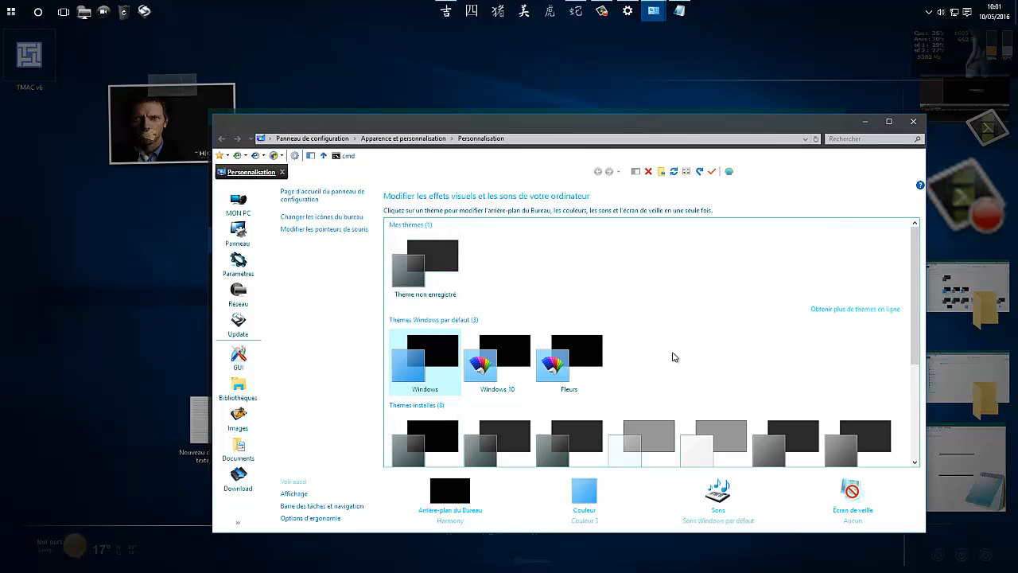
pyautogui.scroll(-1, 675, 355)
pyautogui.click(506, 380)
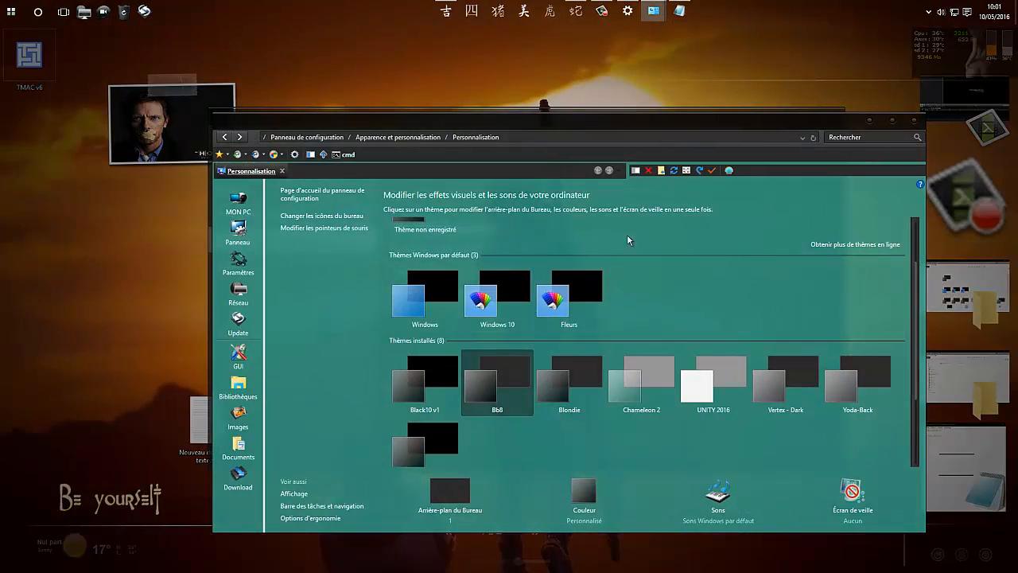
pyautogui.click(914, 120)
pyautogui.click(834, 116)
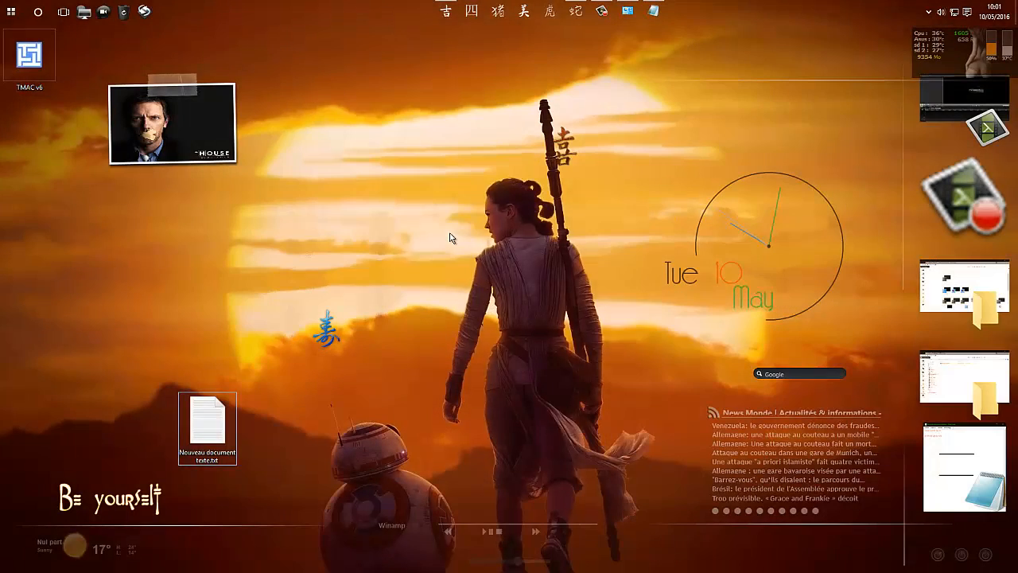
# - Set the recent image of the visored android woman as desktop background and close the settings
pyautogui.rightClick(451, 235)
pyautogui.click(491, 455)
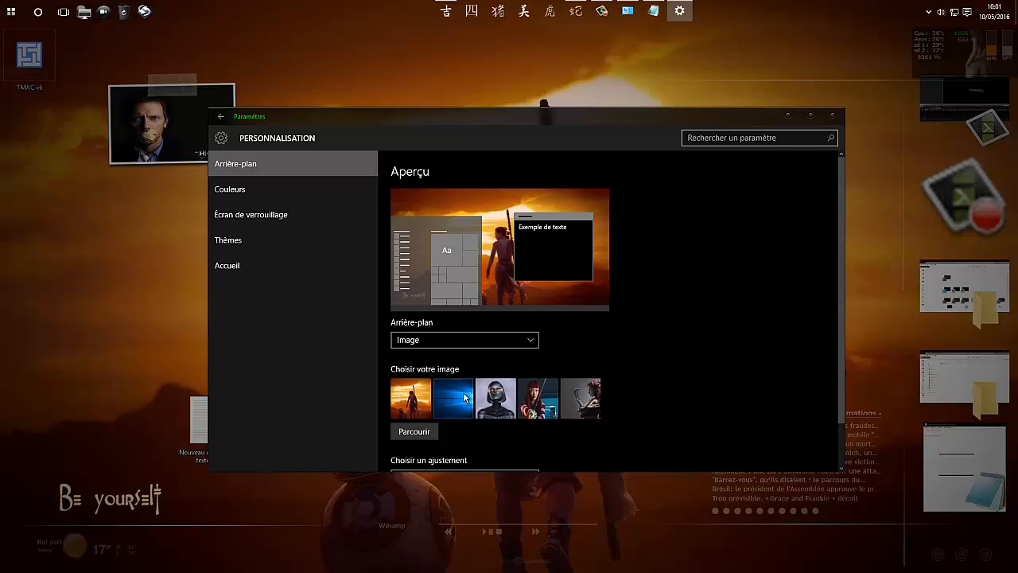
pyautogui.click(486, 401)
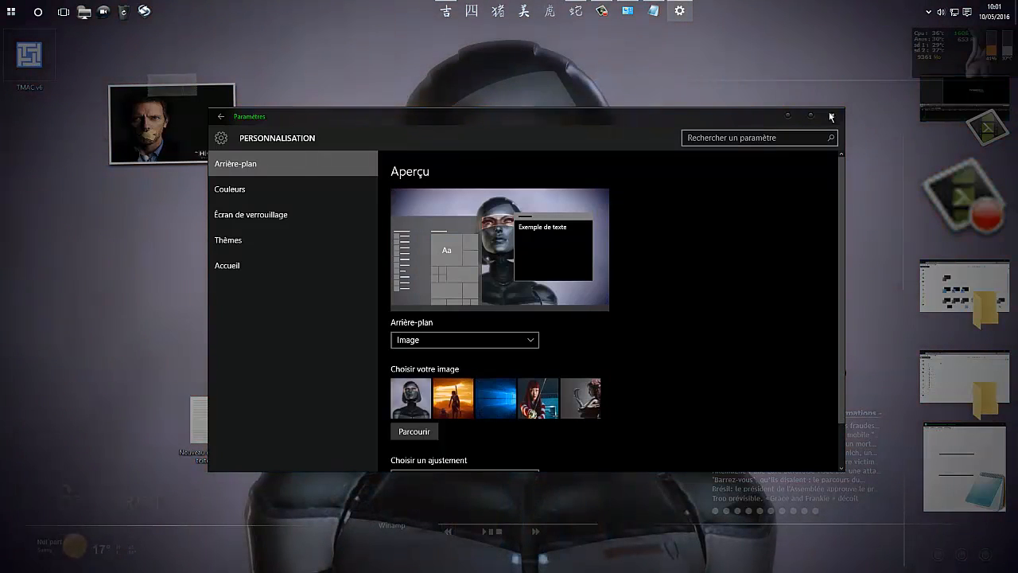
pyautogui.click(833, 116)
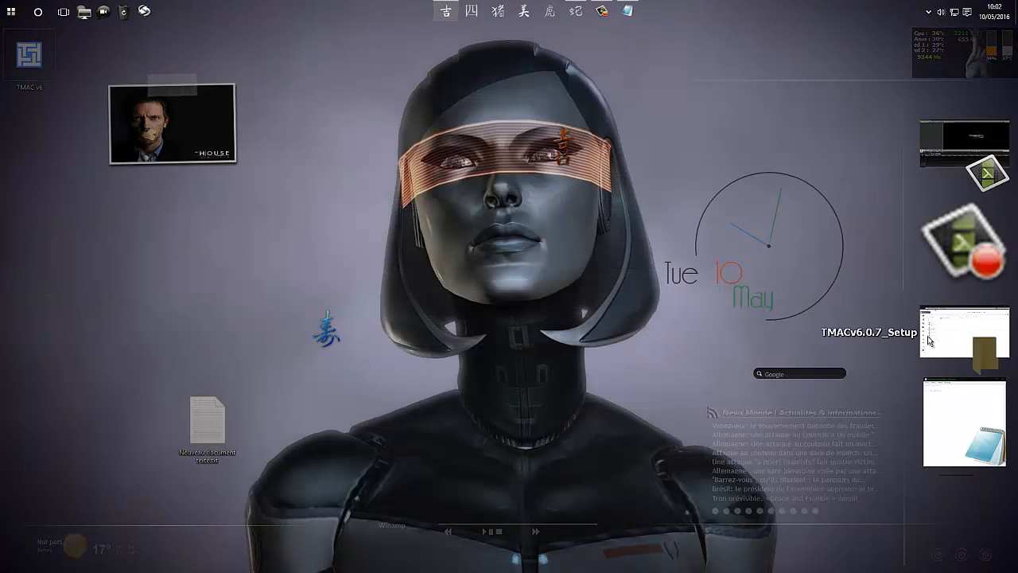
# - Close the docked TMACv6.0.7_Setup folder and Nouveau document texte.txt, without saving the text file's changes
pyautogui.rightClick(938, 337)
pyautogui.click(891, 456)
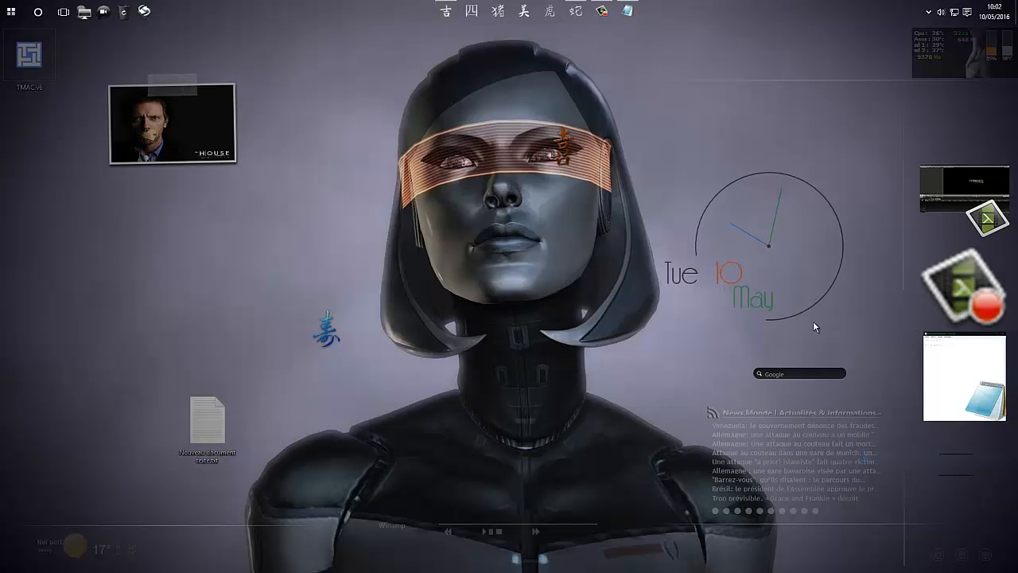
pyautogui.rightClick(954, 363)
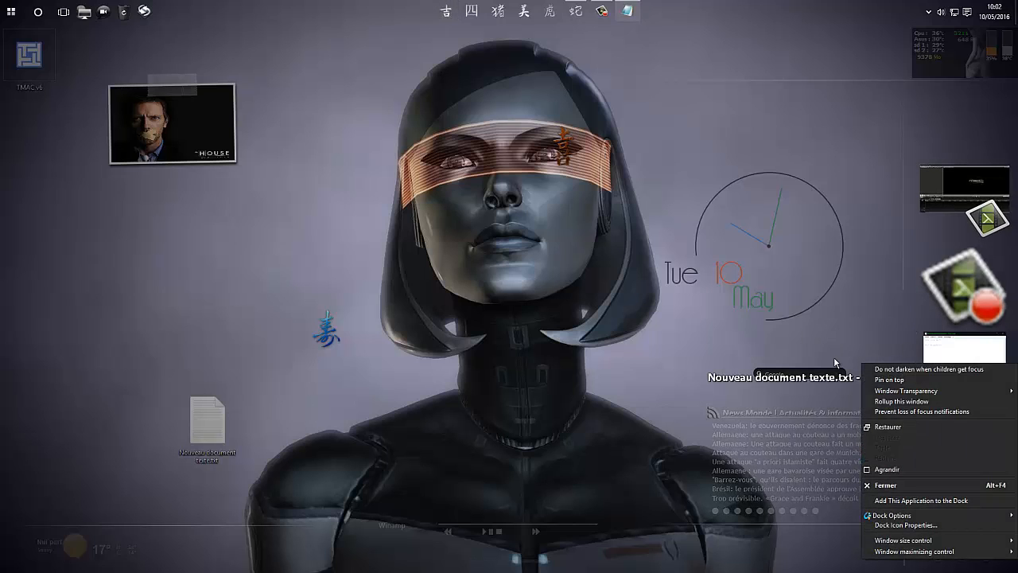
pyautogui.click(885, 485)
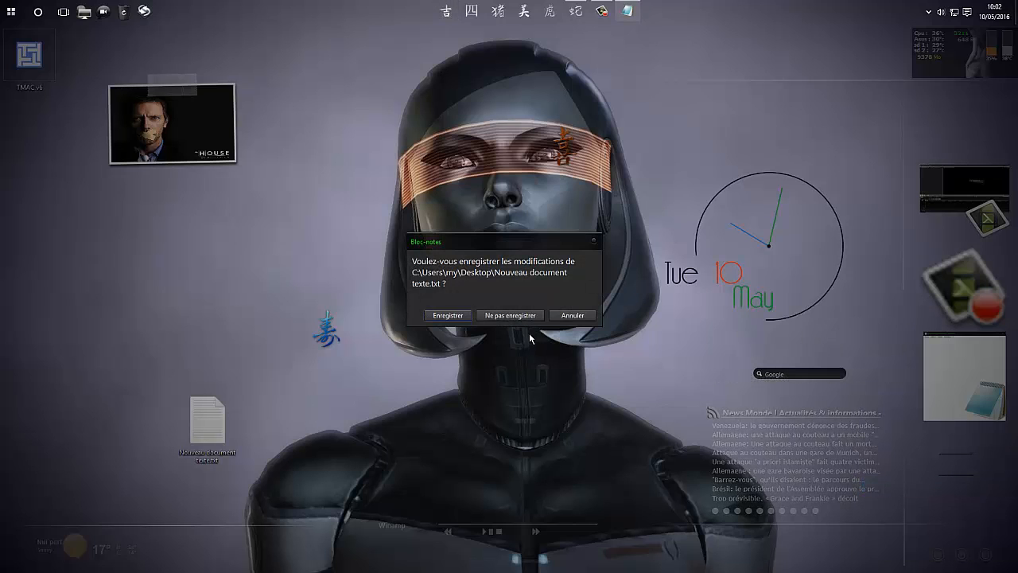
pyautogui.click(510, 315)
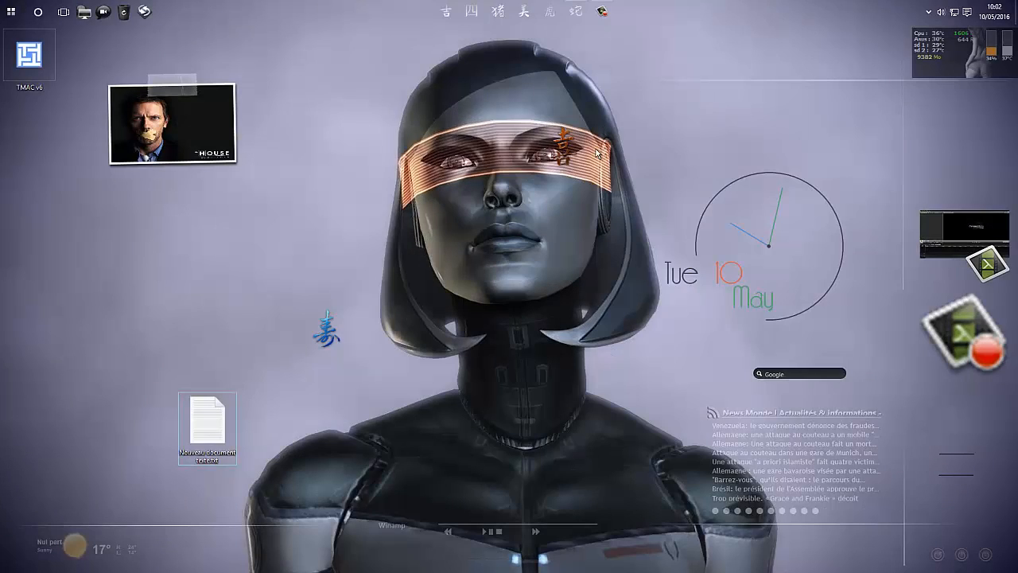